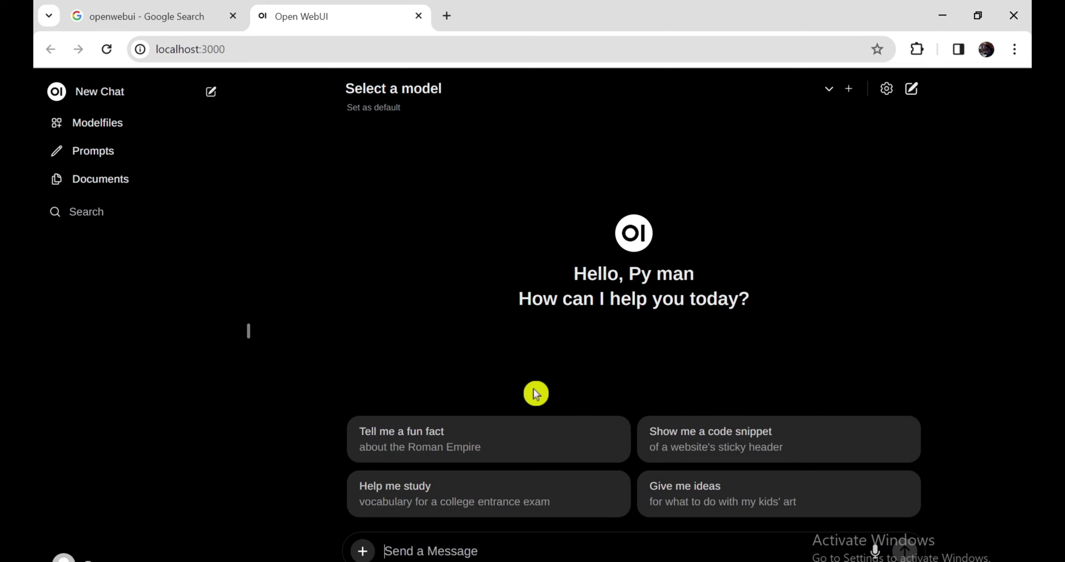
- Change the theme from OLED Dark to System, then reopen Settings on General
left_click(65, 556)
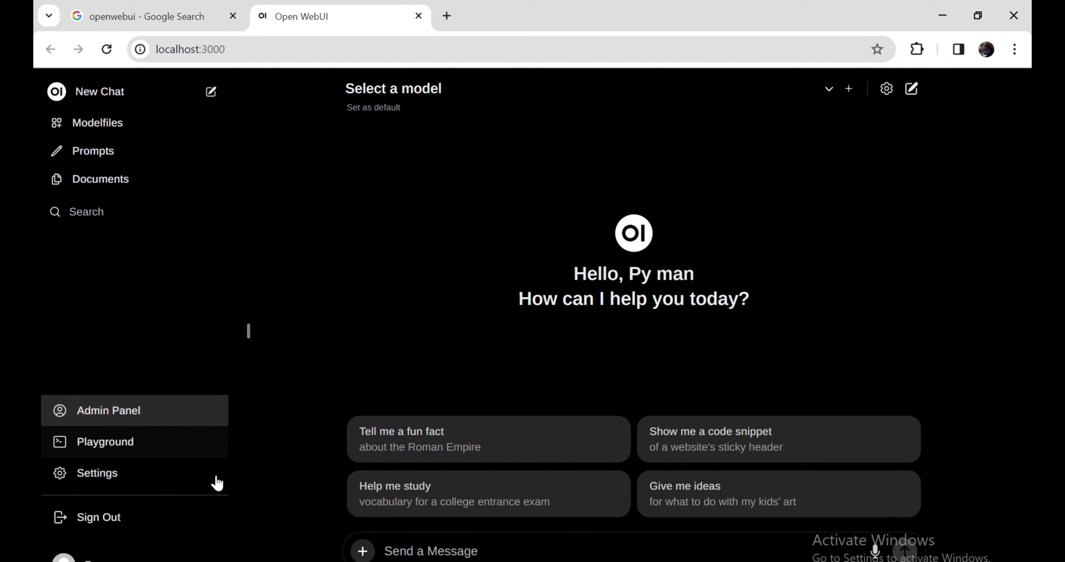
left_click(127, 486)
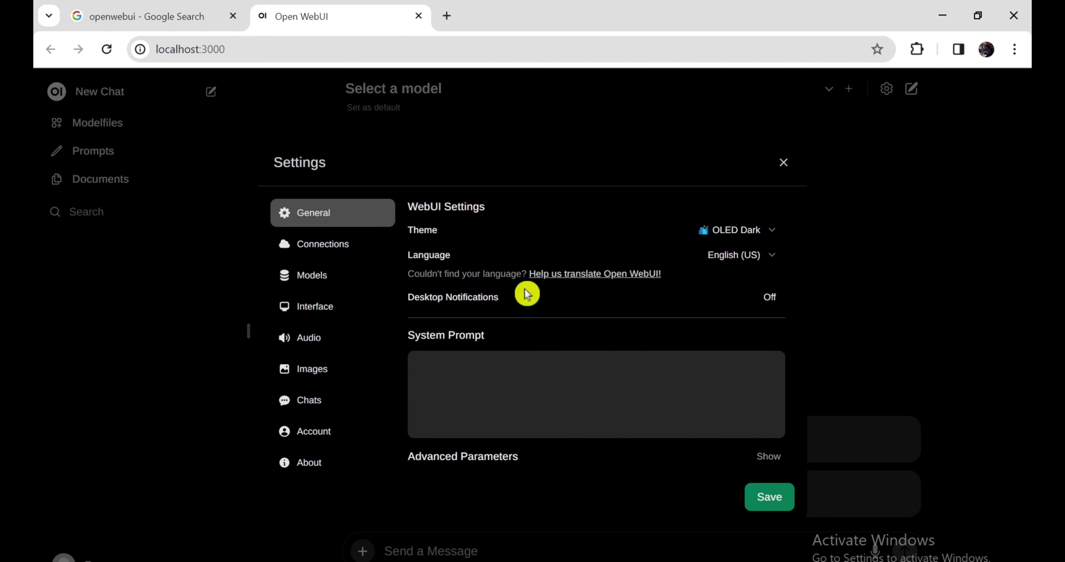
left_click(760, 238)
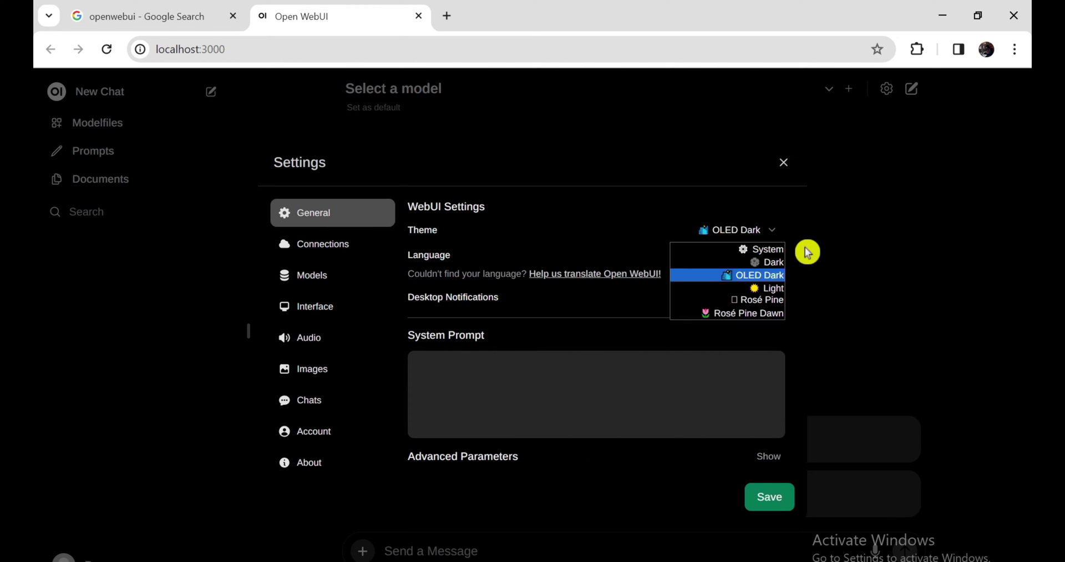
left_click(777, 249)
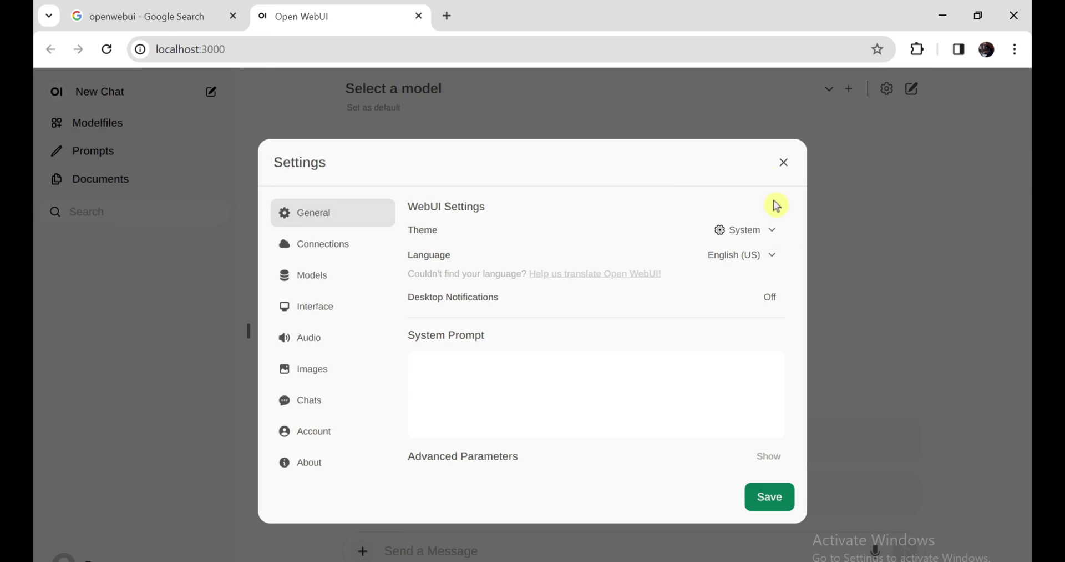
left_click(792, 166)
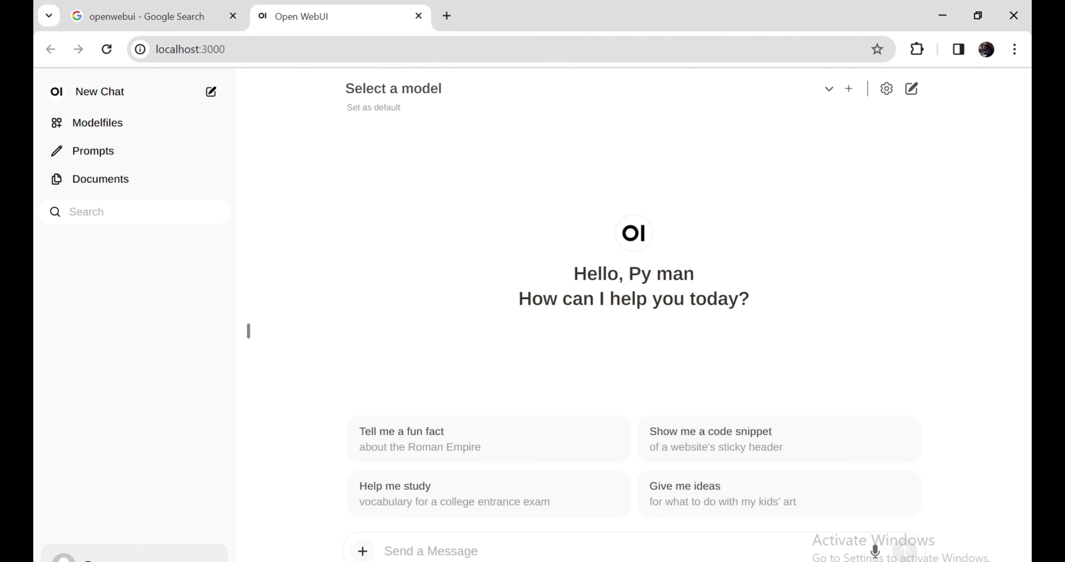
left_click(161, 555)
left_click(118, 487)
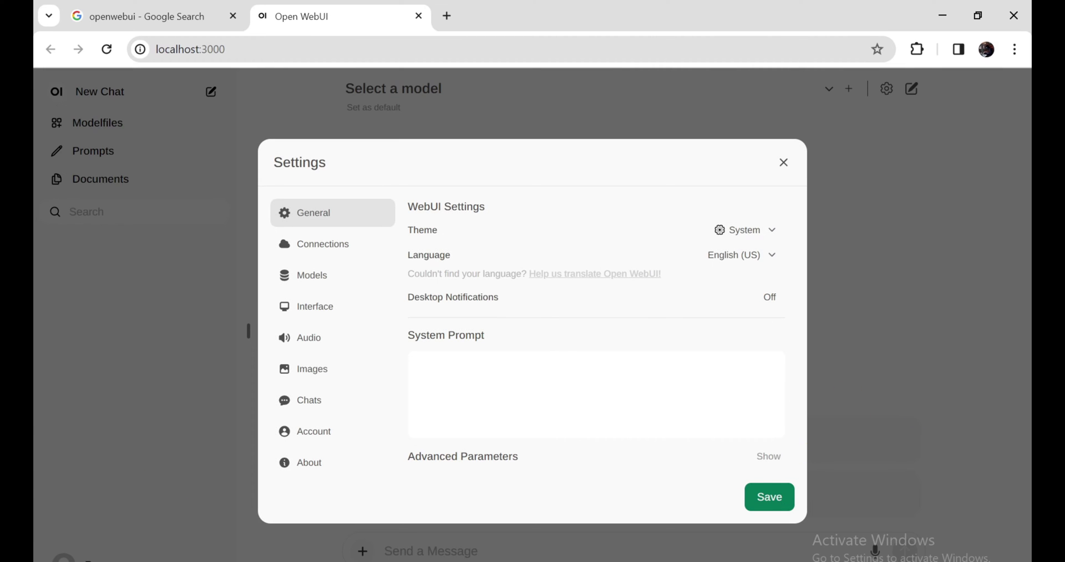
- Look through the Models, Connections, Interface, Audio and Images settings sections
left_click(318, 293)
left_click(320, 257)
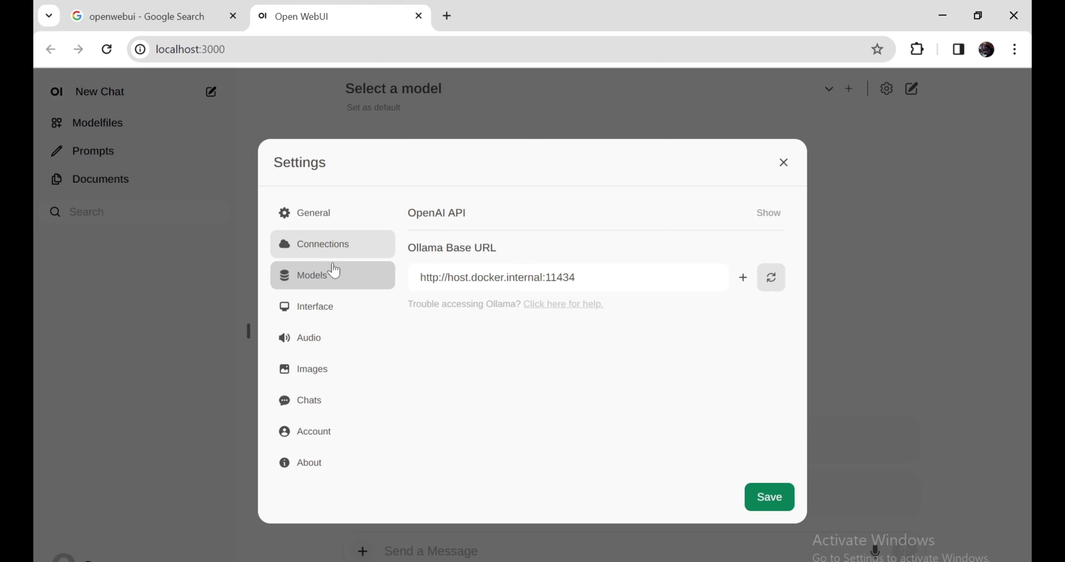
left_click(329, 286)
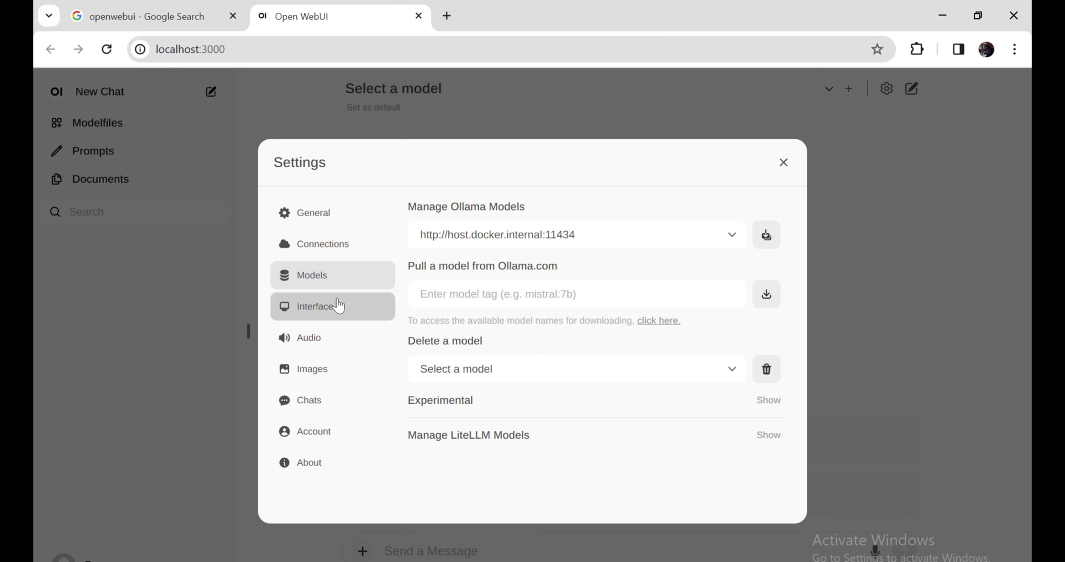
left_click(339, 307)
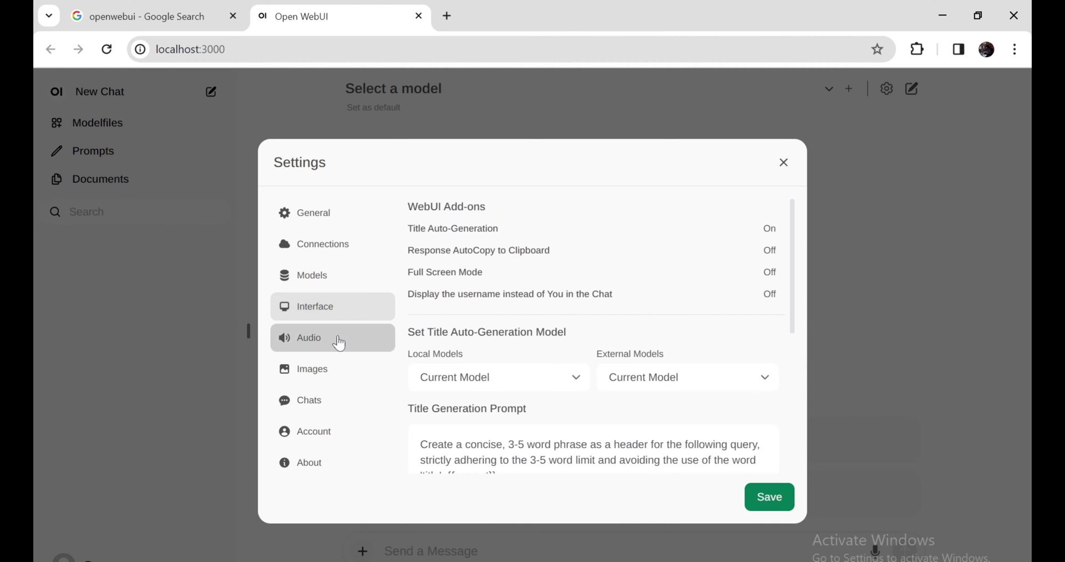
left_click(340, 343)
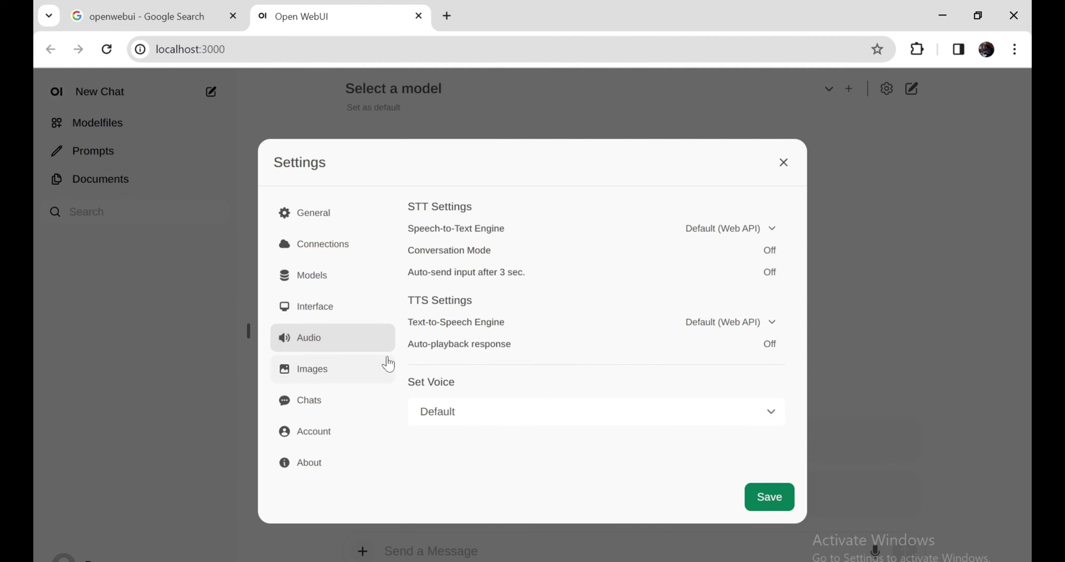
left_click(349, 374)
- Close Settings and confirm the model selector lists no models yet
left_click(785, 163)
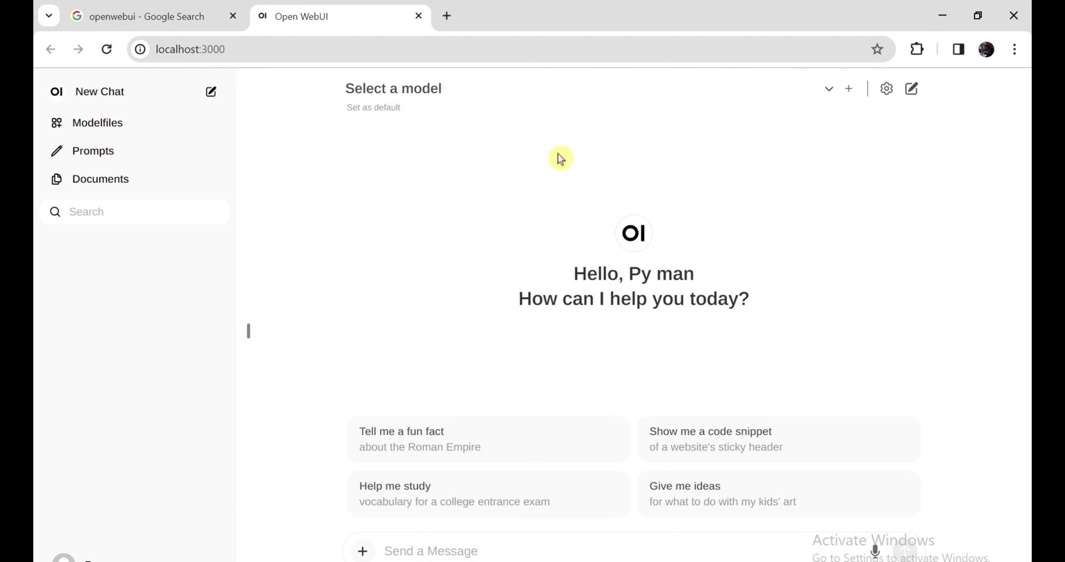
left_click(828, 91)
left_click(533, 222)
- Set the General theme back to OLED Dark and save the settings
left_click(183, 553)
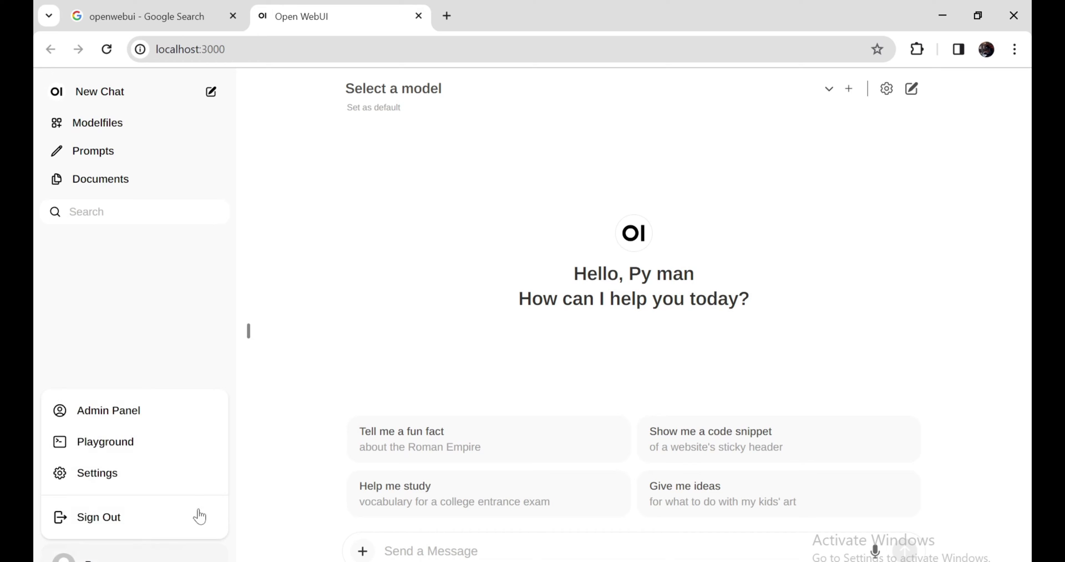
left_click(132, 486)
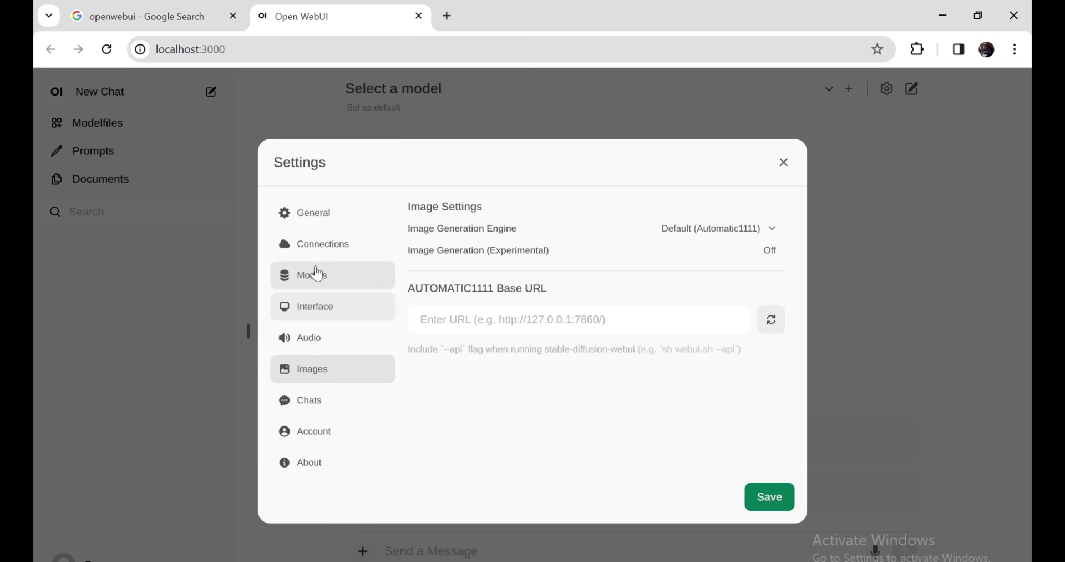
left_click(336, 220)
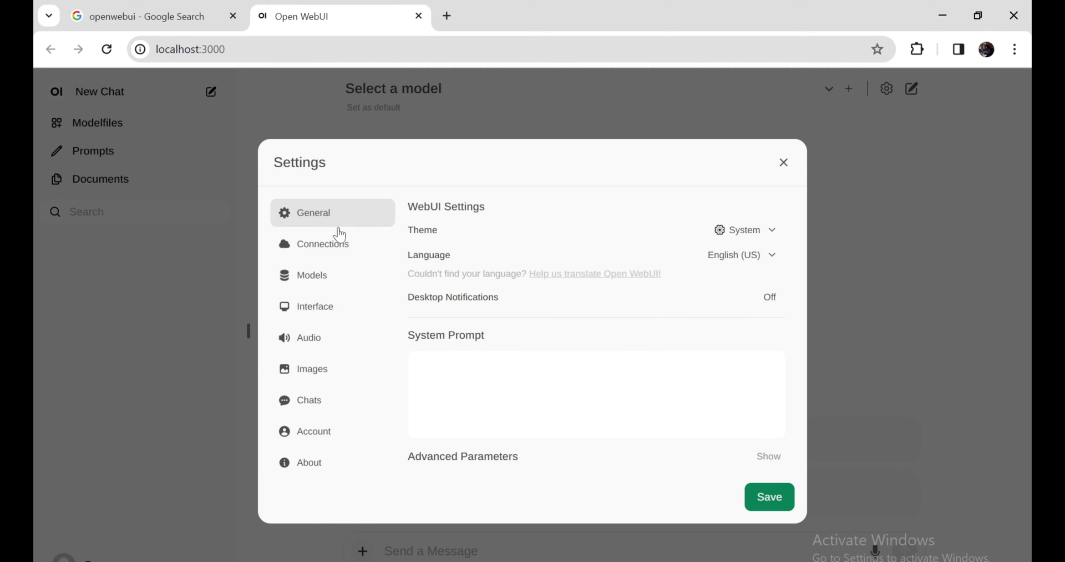
left_click(744, 242)
left_click(773, 276)
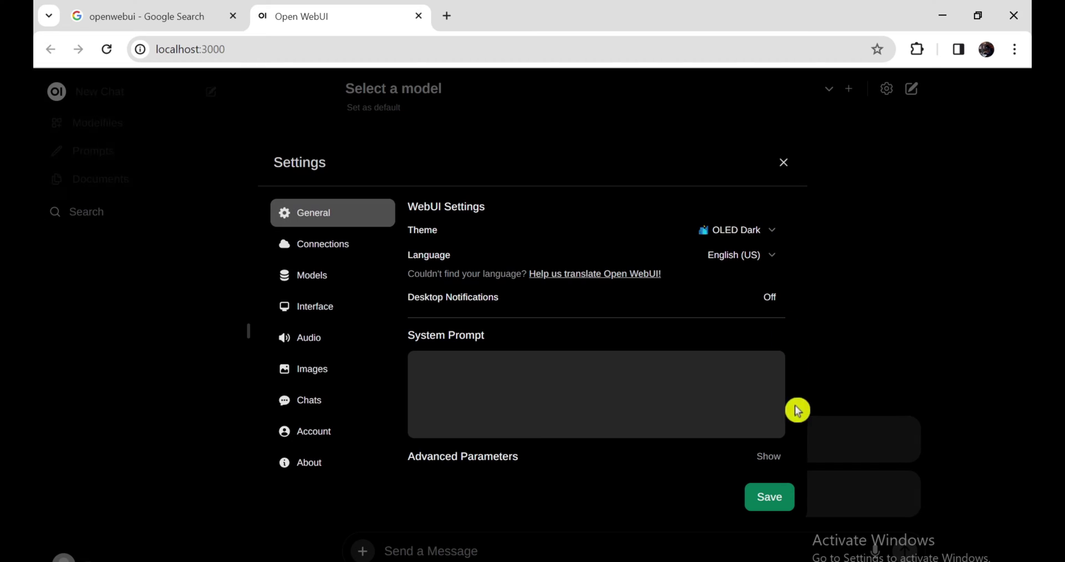
left_click(782, 497)
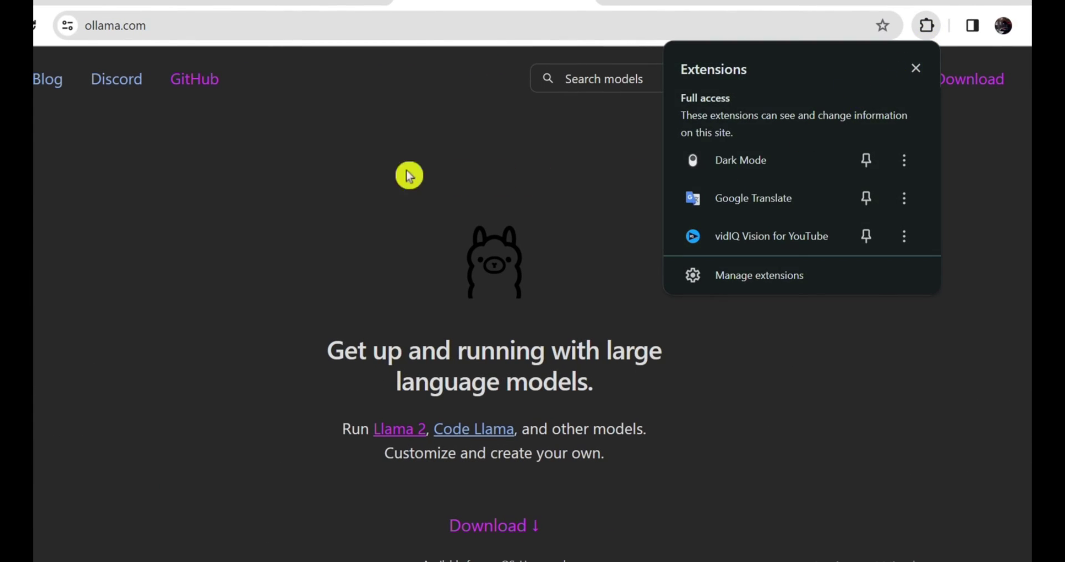
- Dismiss the Extensions panel and look over the ollama.com home page heading and tagline
left_click(307, 235)
scroll(306, 235, "down", 1)
scroll(555, 234, "up", 1)
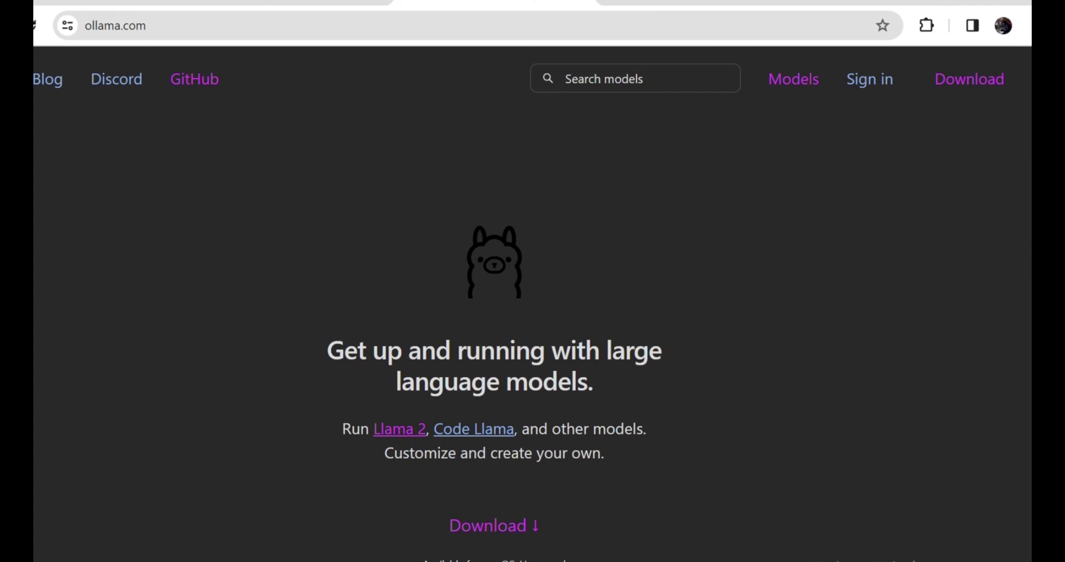
left_click_drag(446, 229, 615, 489)
left_click(825, 388)
scroll(729, 295, "down", 1)
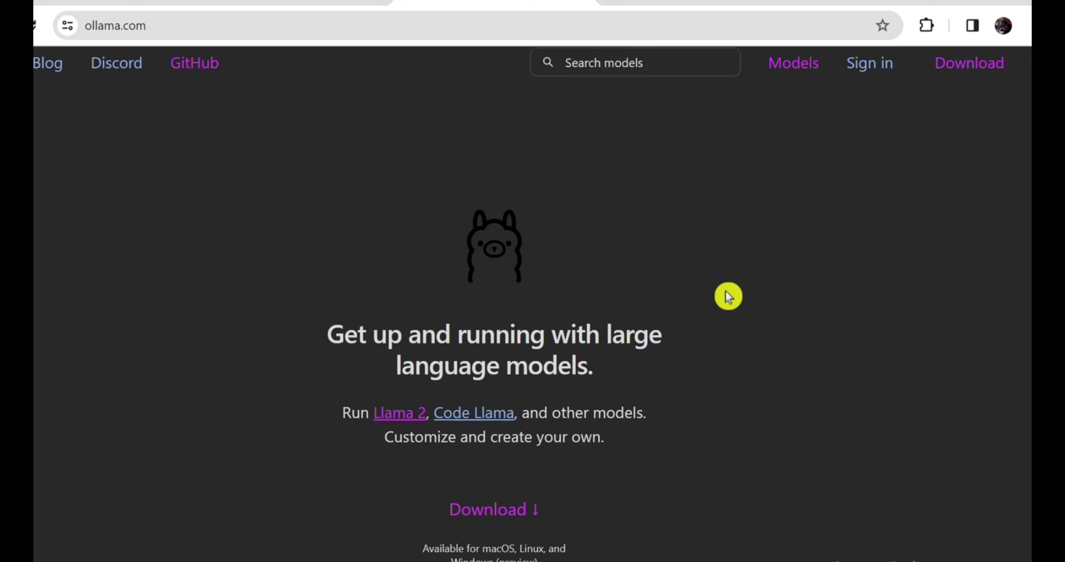
scroll(729, 296, "up", 1)
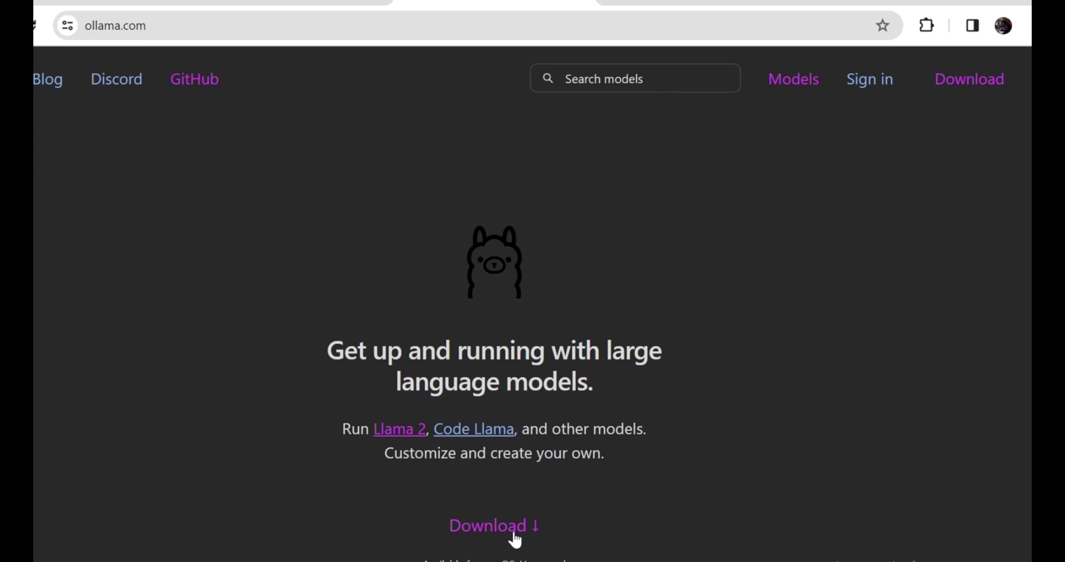
- Go to ollama.com/download and scroll through the Windows download option
left_click(558, 524)
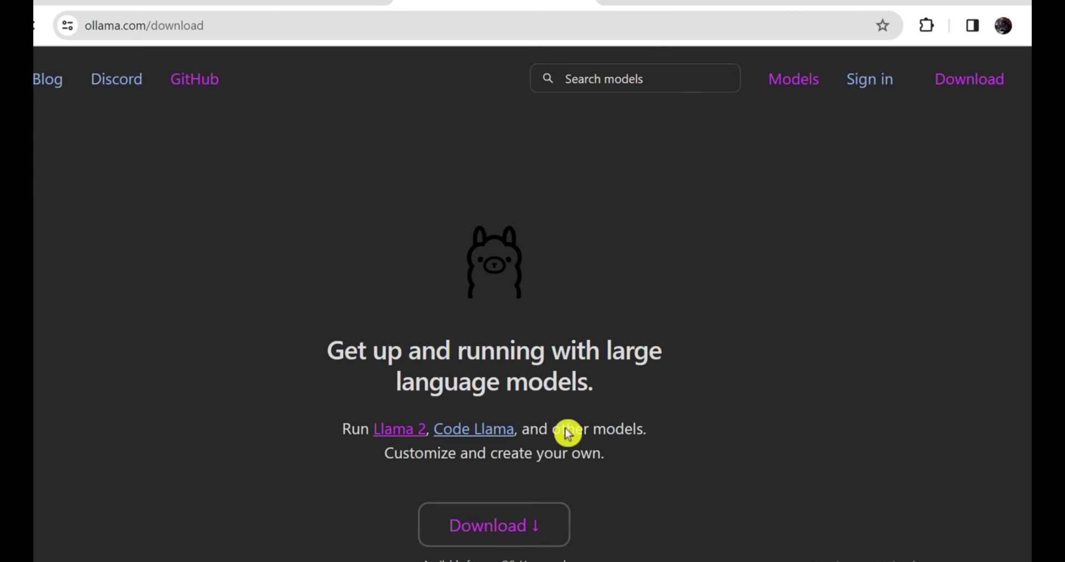
scroll(626, 326, "down", 2)
scroll(752, 314, "up", 2)
scroll(752, 316, "down", 2)
scroll(751, 317, "down", 1)
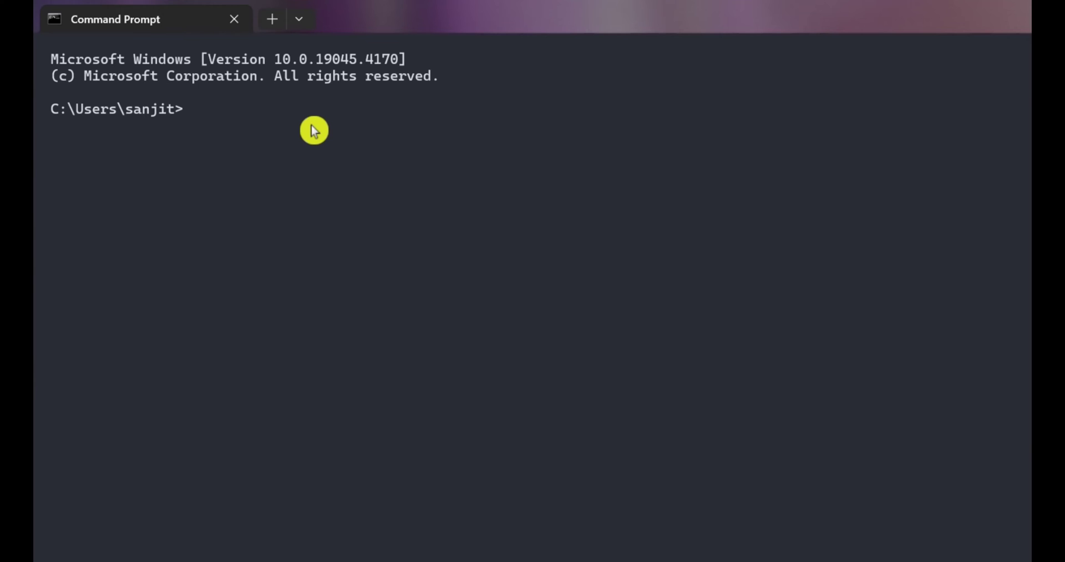
- Run 'ollama pull mistral' and highlight the 4.1 GB download progress output
type("c")
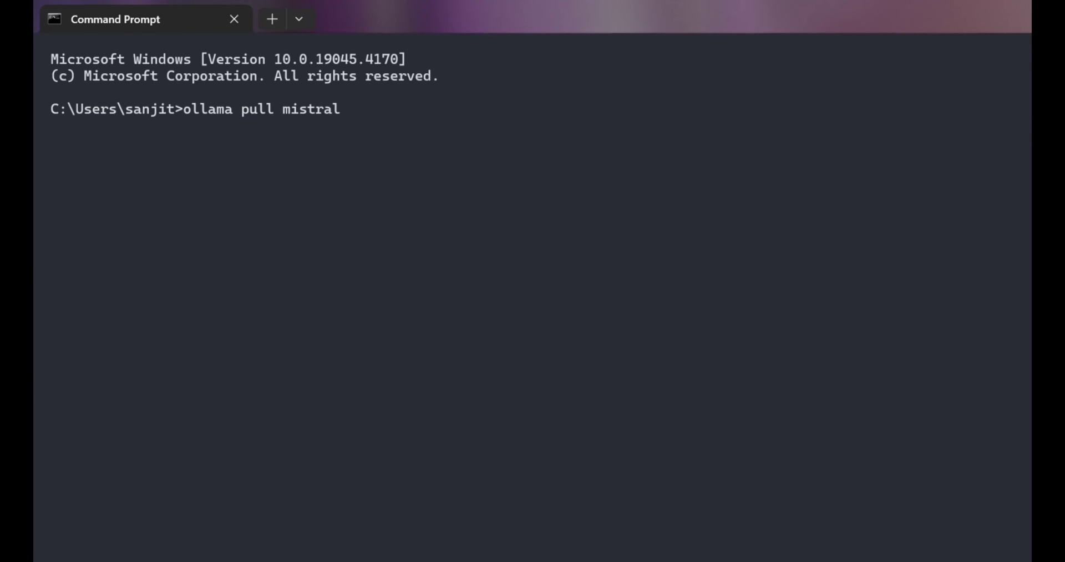
key("Return")
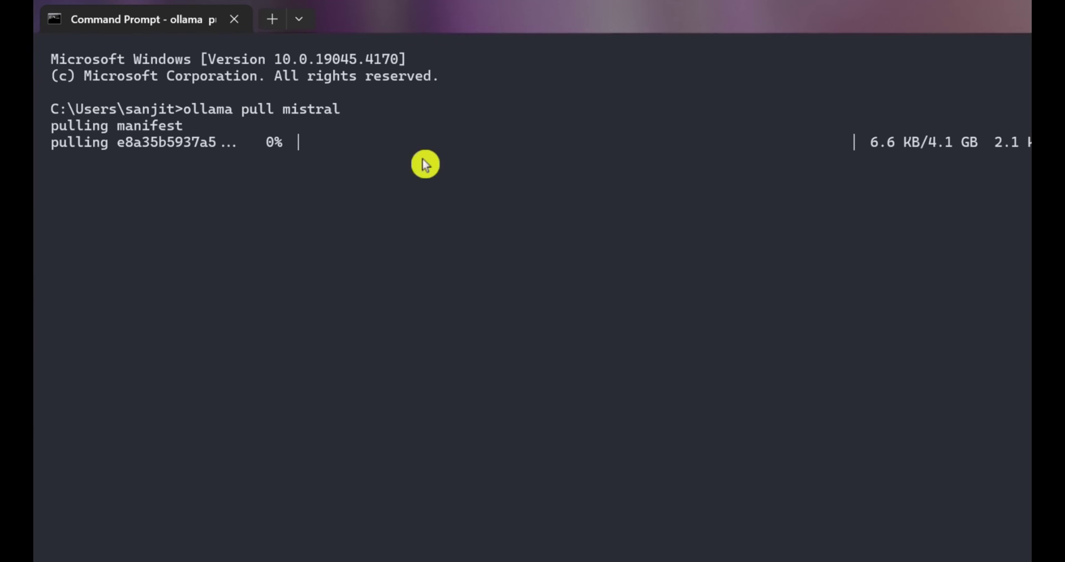
left_click_drag(887, 125, 380, 145)
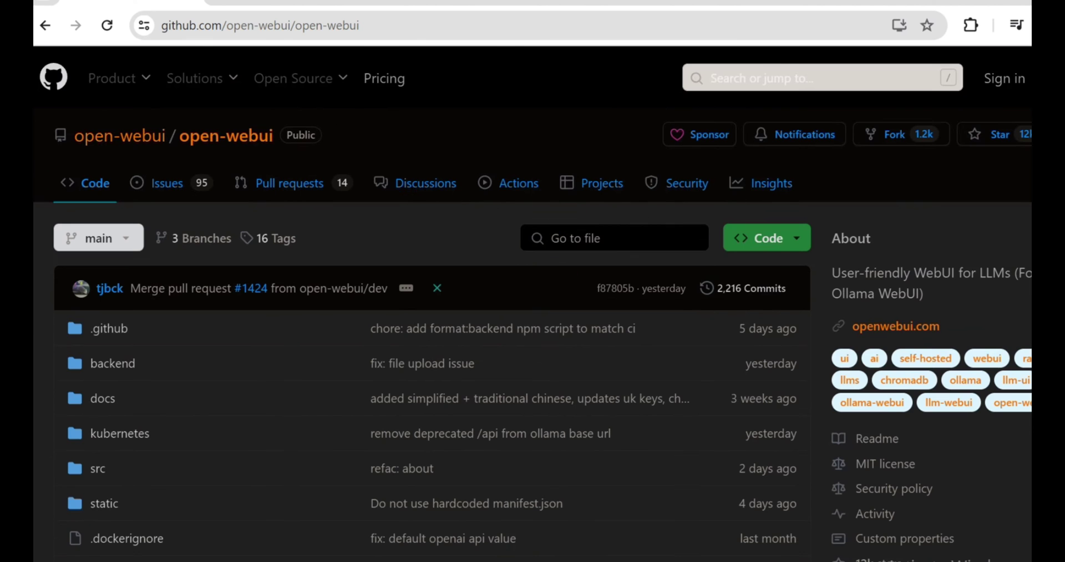
- Scroll the open-webui README down to the Quick Start with Docker section
scroll(452, 281, "down", 10)
scroll(528, 281, "down", 15)
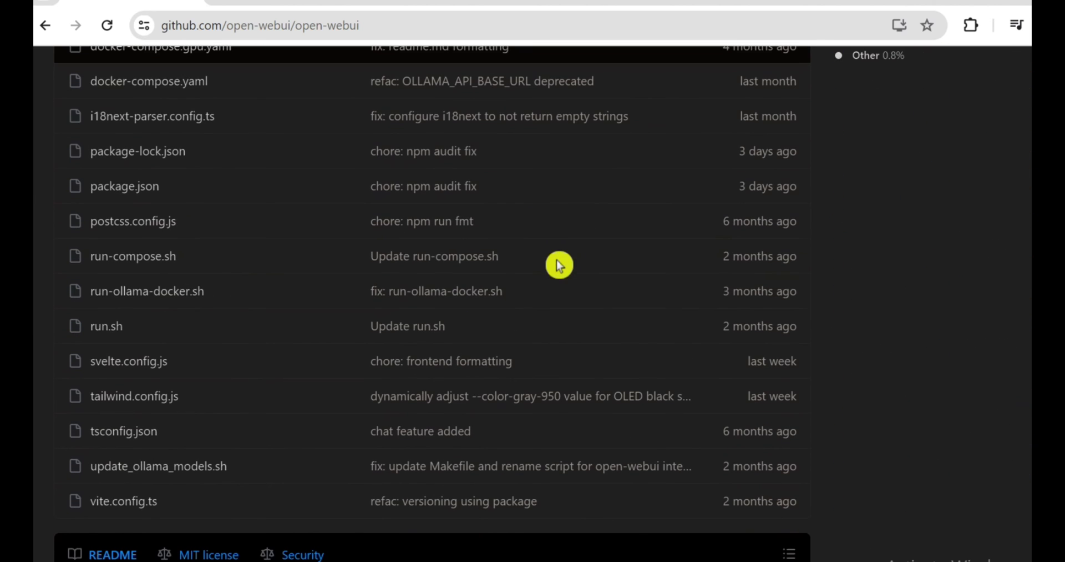
scroll(559, 265, "down", 5)
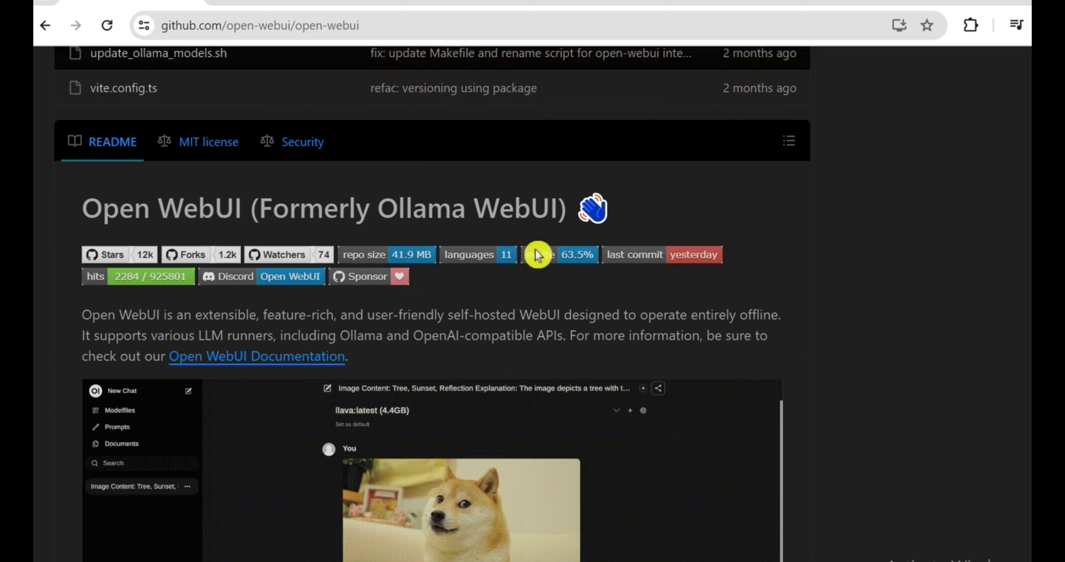
scroll(615, 261, "down", 4)
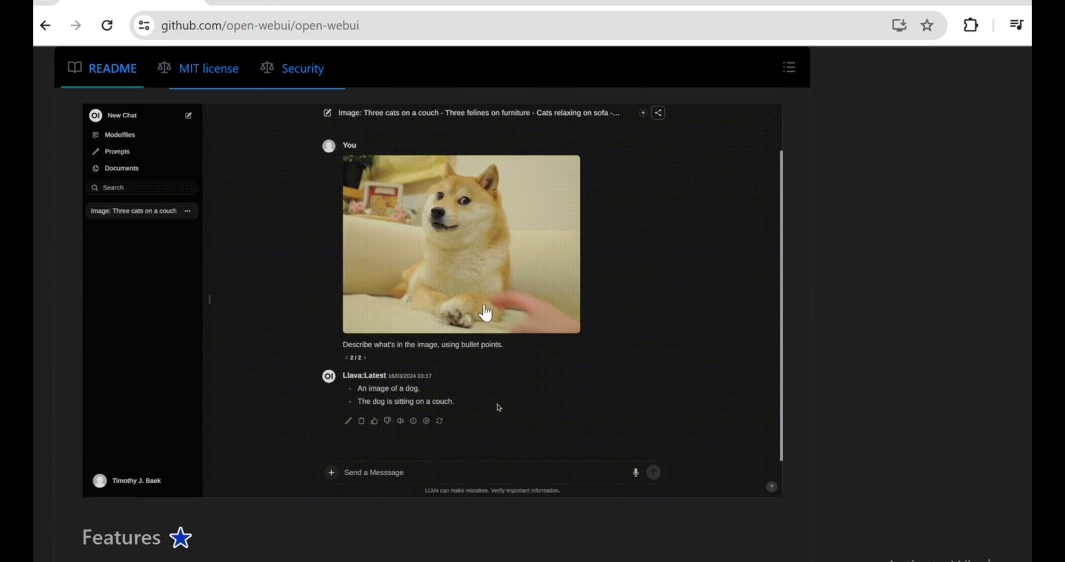
scroll(611, 345, "down", 2)
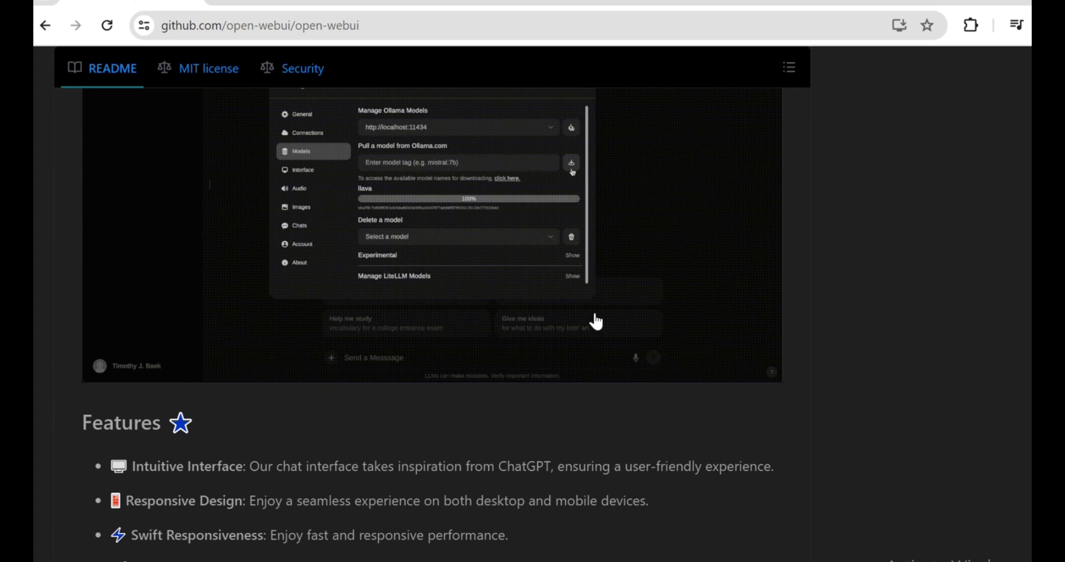
scroll(513, 298, "down", 4)
scroll(527, 302, "down", 4)
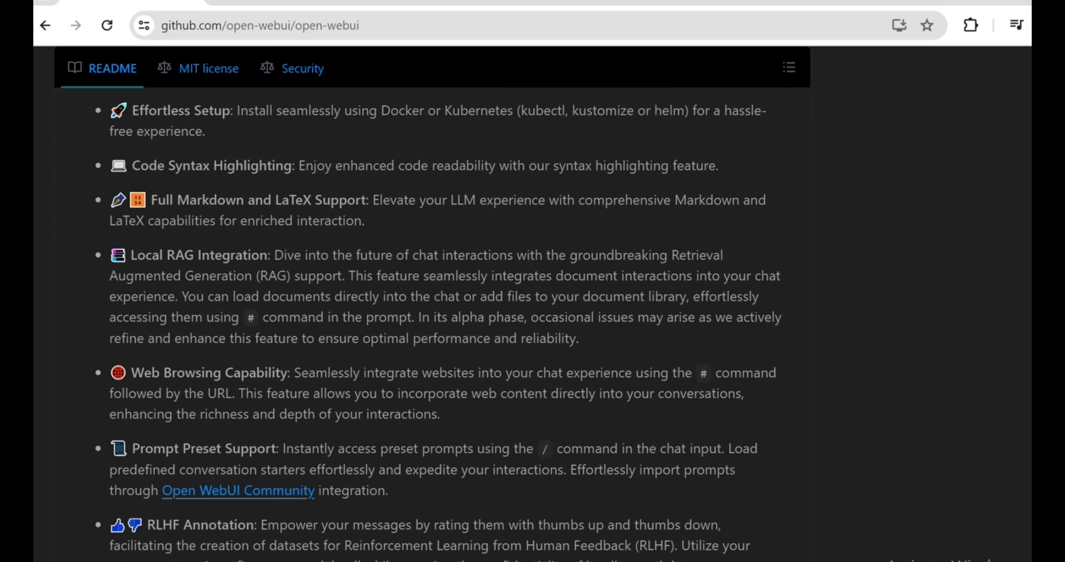
scroll(540, 306, "up", 2)
scroll(367, 211, "up", 2)
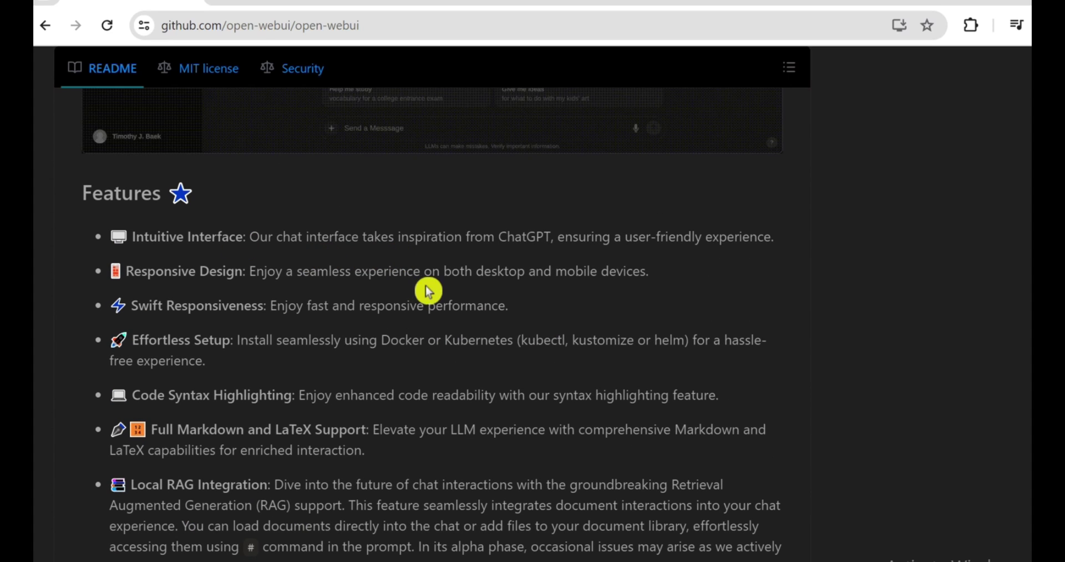
scroll(427, 305, "down", 2)
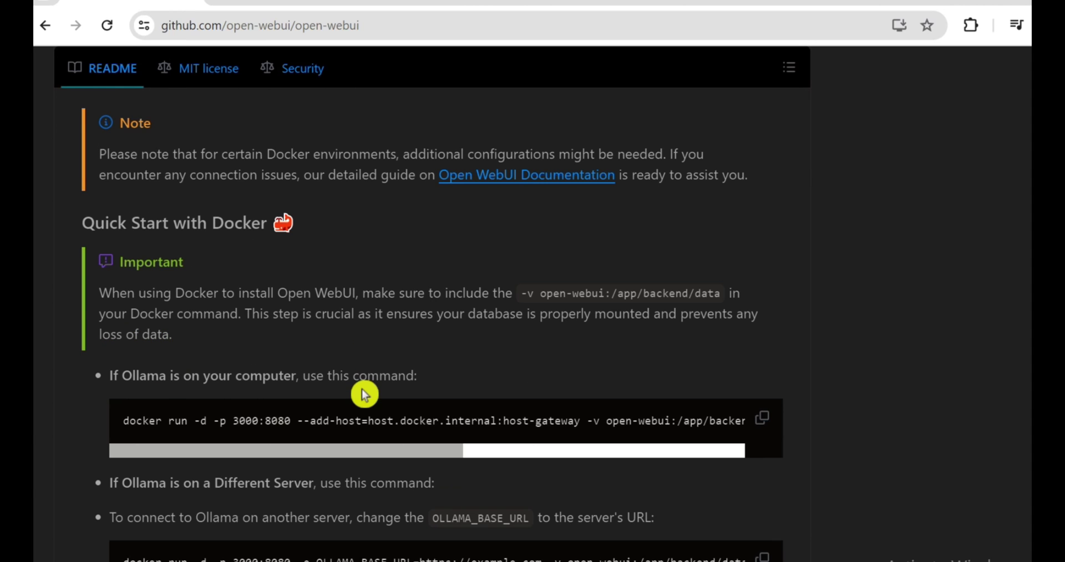
scroll(362, 388, "down", 2)
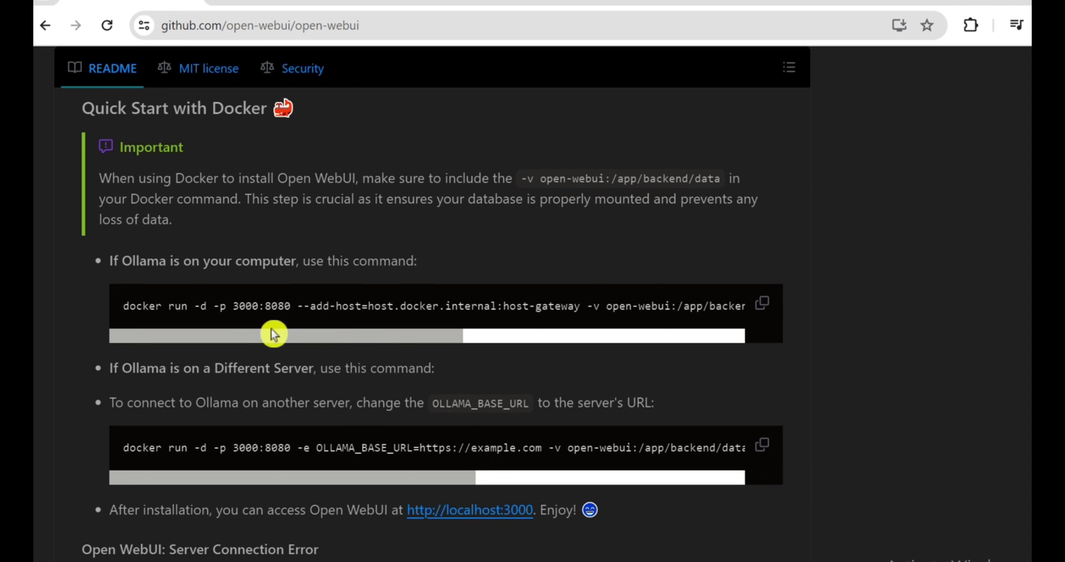
- Copy the first docker run command, for Ollama on the same computer
left_click_drag(271, 325, 482, 338)
left_click(528, 335)
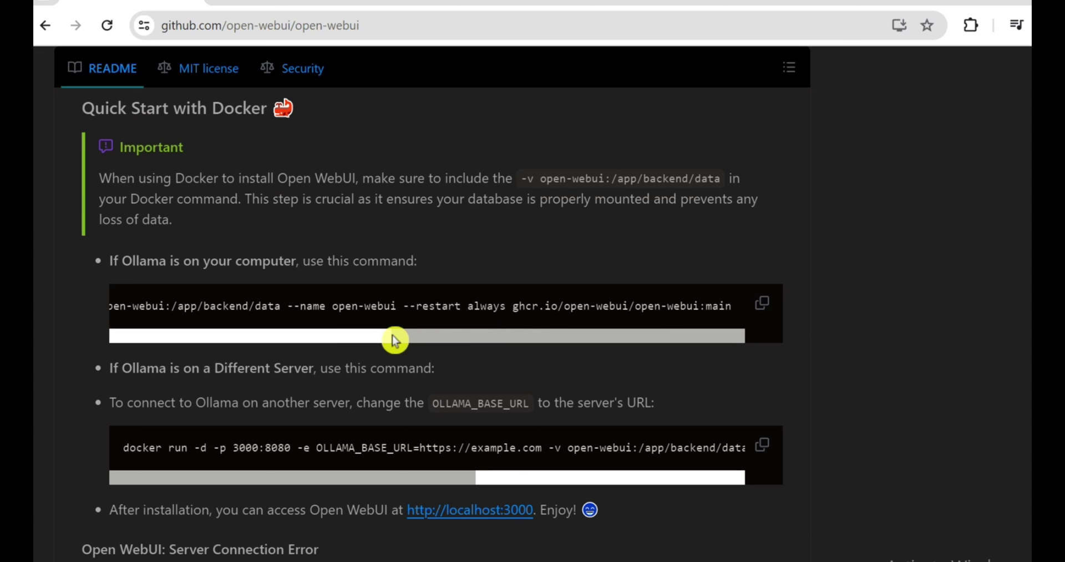
left_click(360, 340)
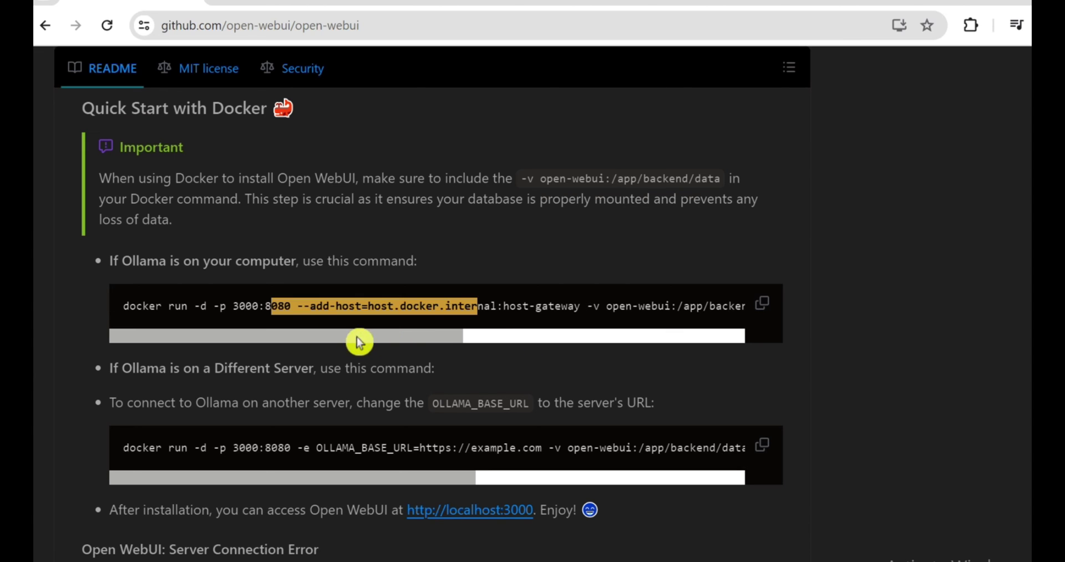
left_click(764, 305)
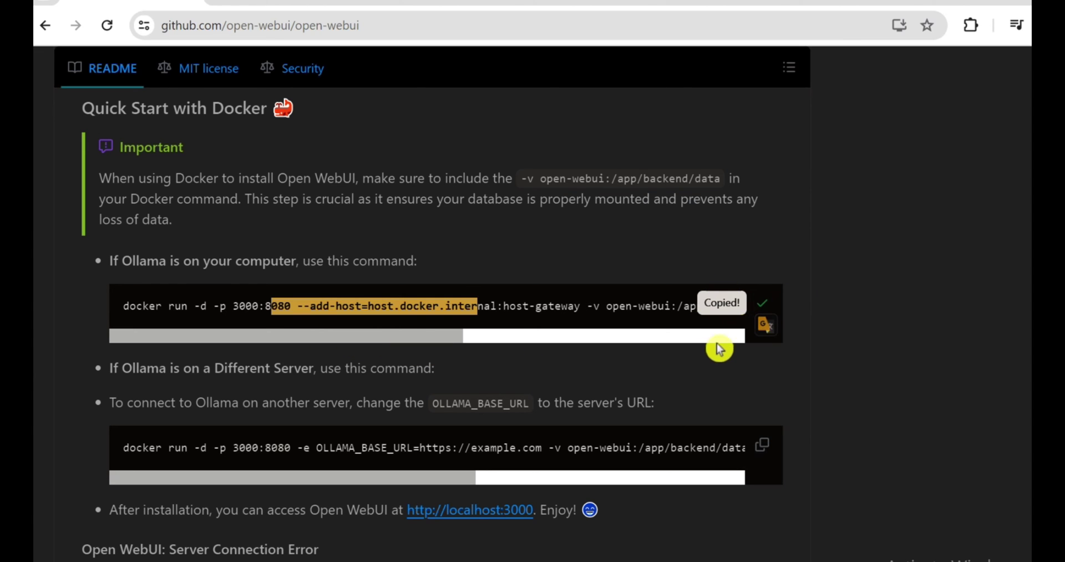
left_click(727, 383)
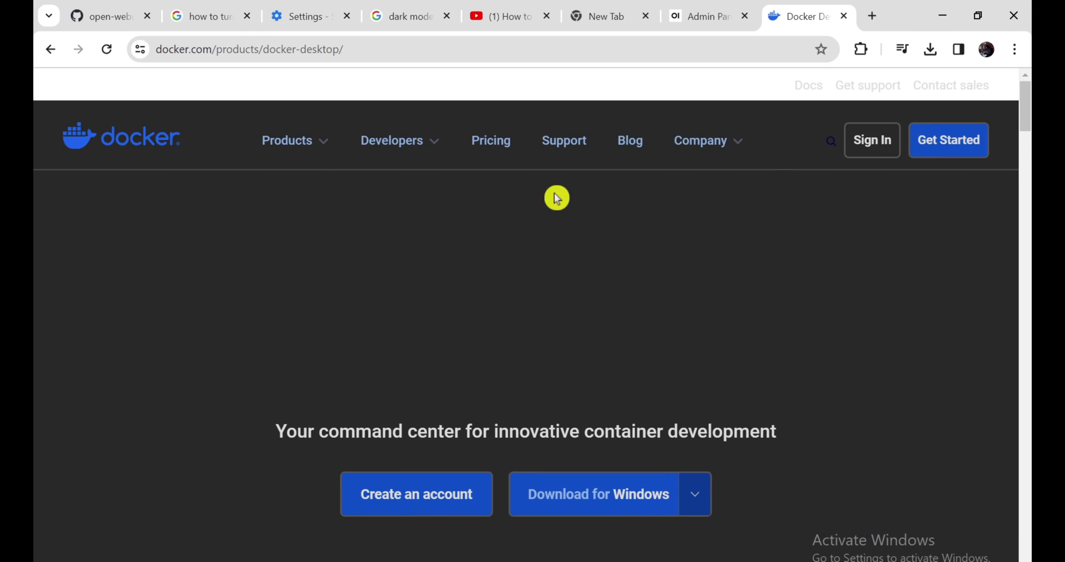
scroll(542, 211, "down", 4)
mouse_move(633, 293)
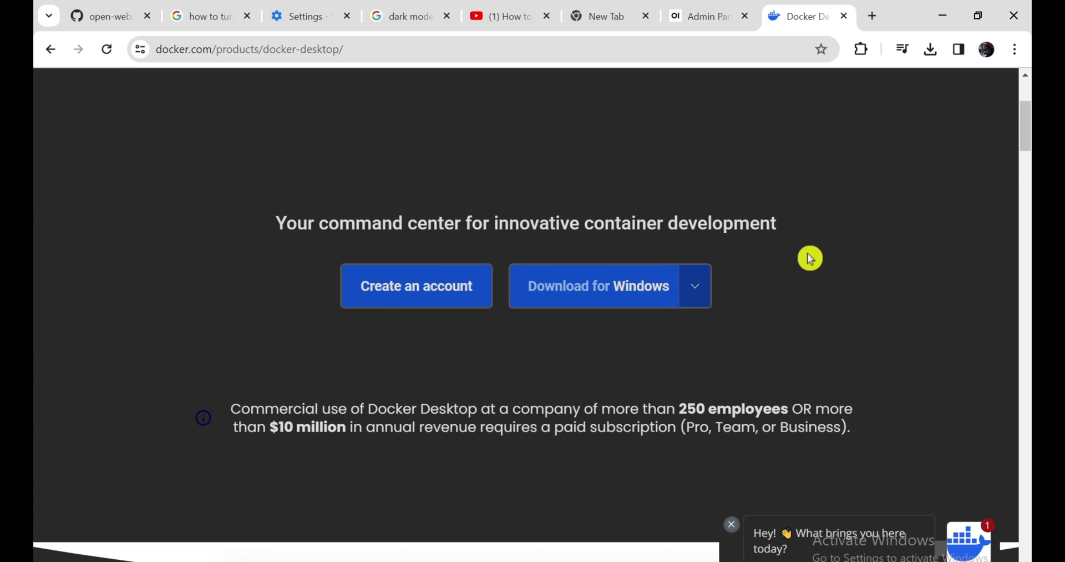
scroll(768, 316, "up", 3)
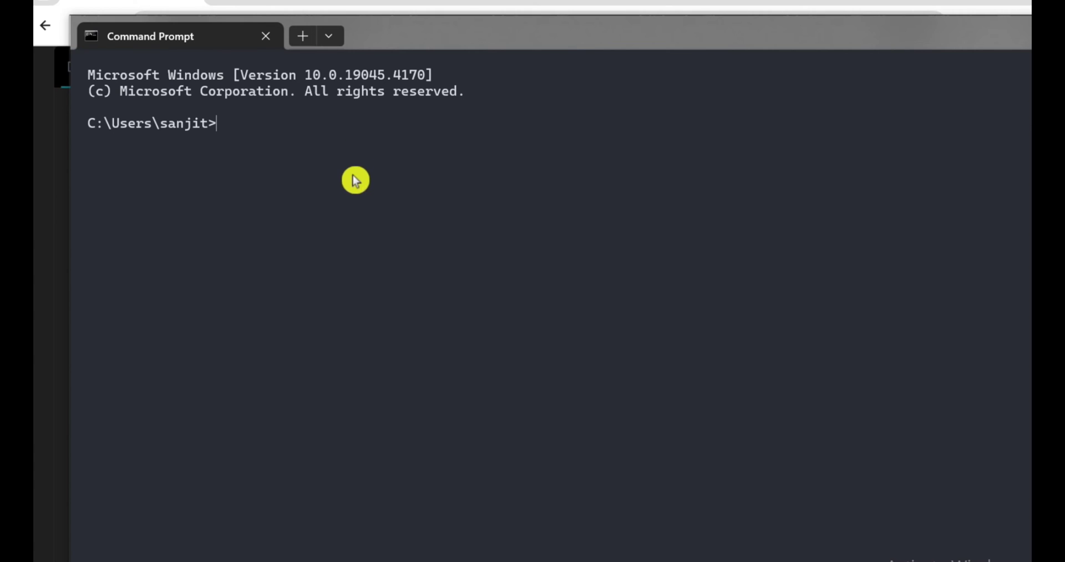
- Paste the Open WebUI docker run command and run it to start the container on port 3000
key("ctrl+v")
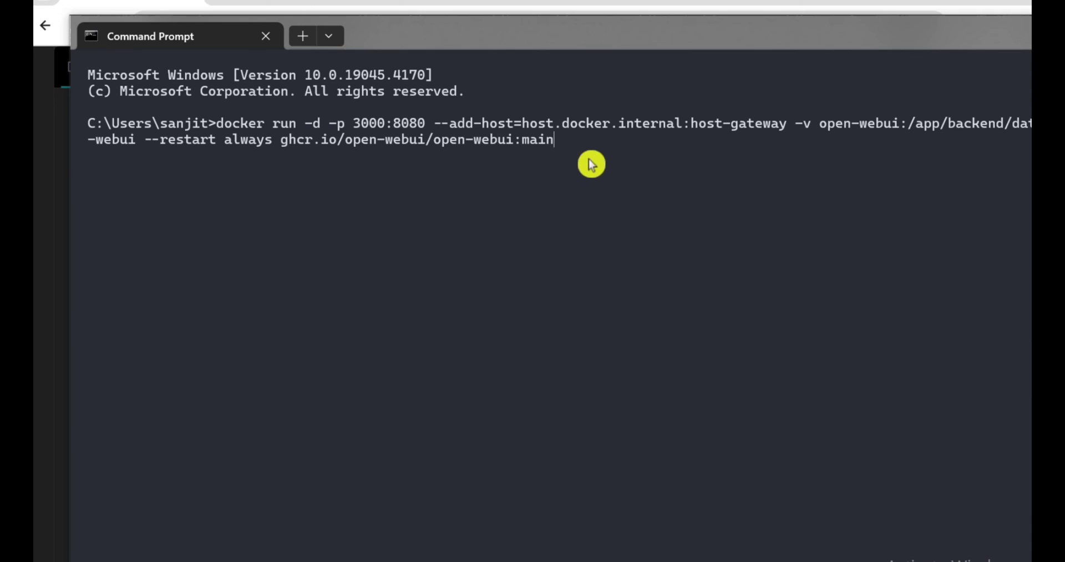
left_click_drag(591, 158, 253, 107)
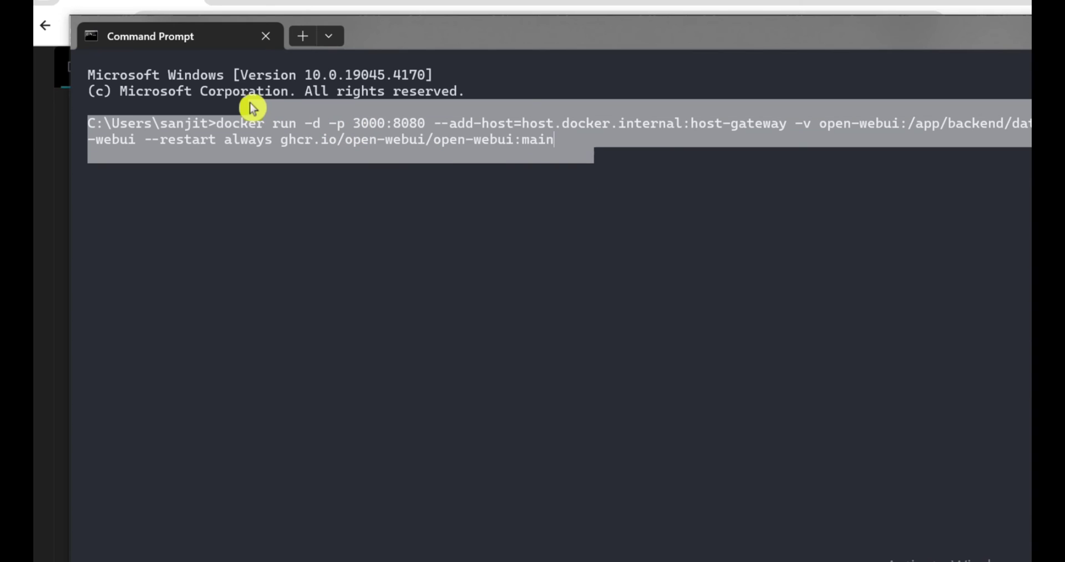
left_click(683, 161)
key("Return")
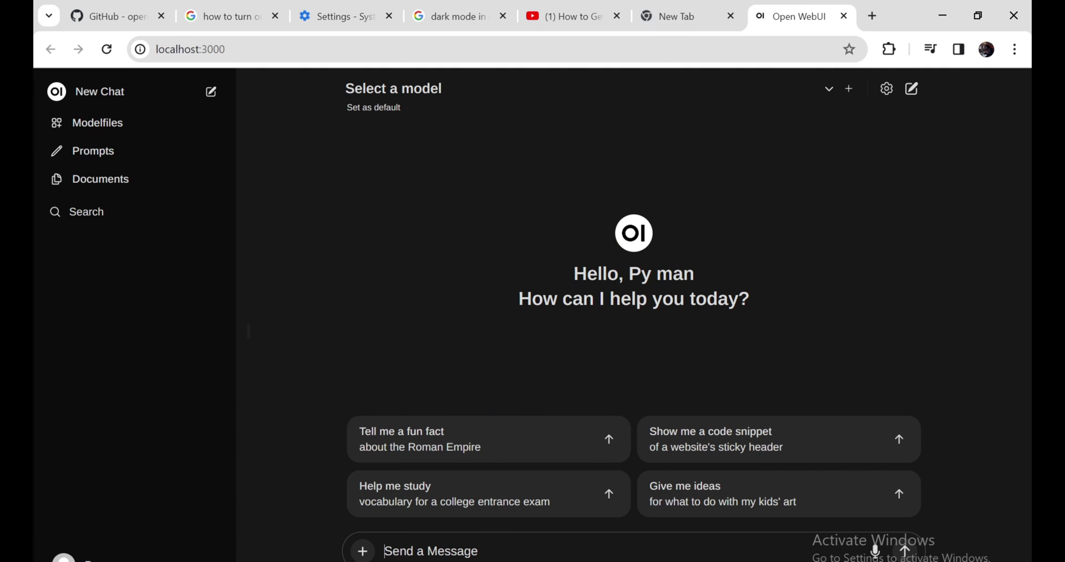
- Pull the llava model from the Models settings
left_click_drag(695, 274, 626, 274)
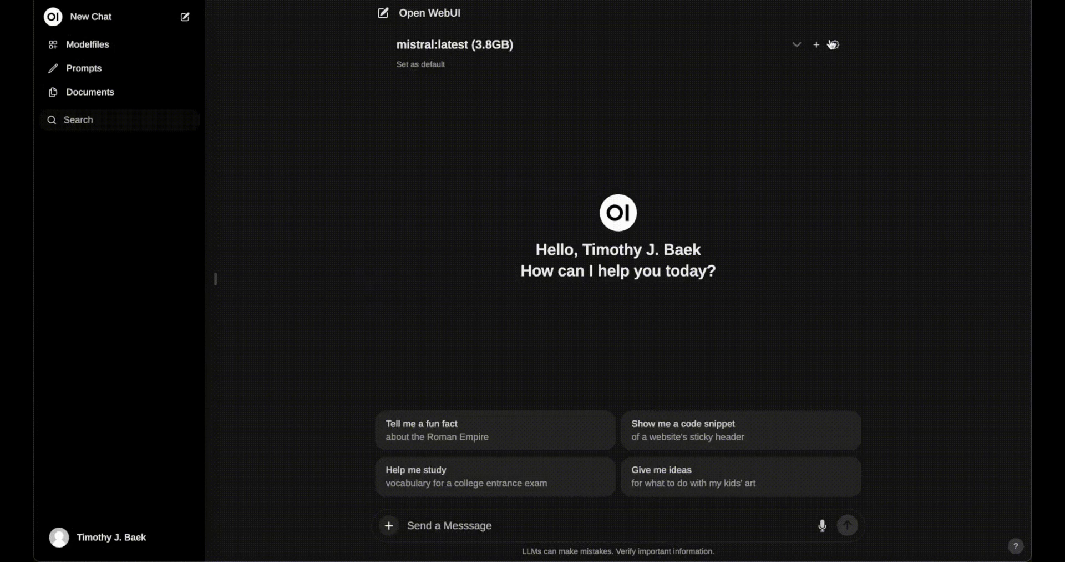
left_click(835, 45)
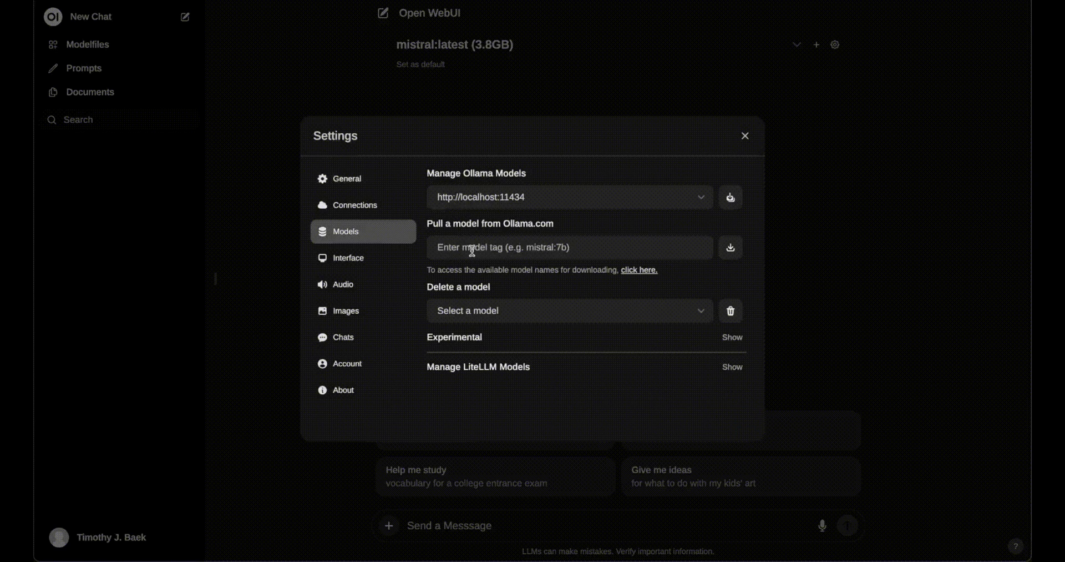
type("llava")
left_click(731, 248)
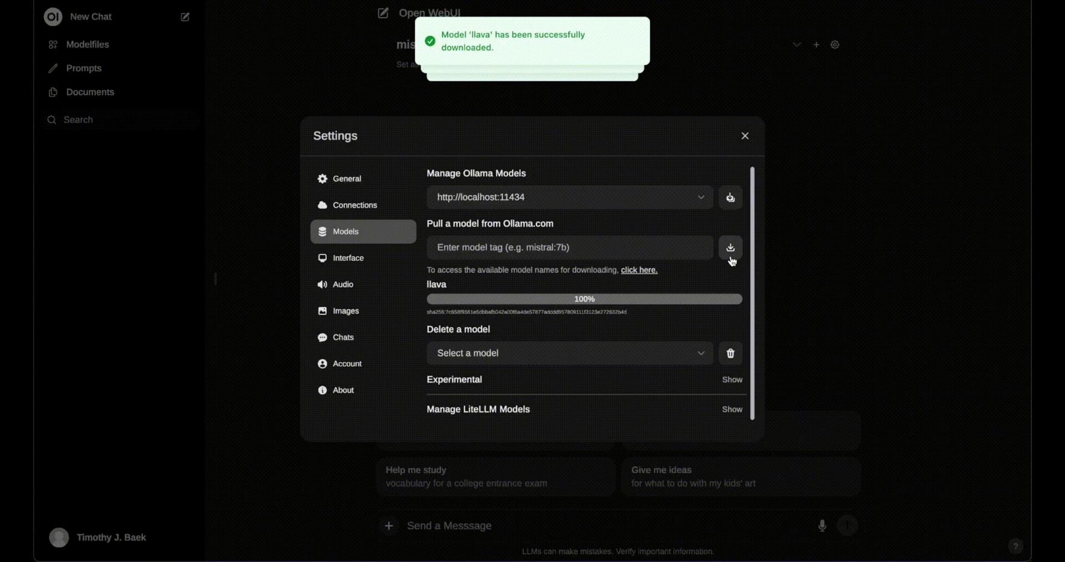
left_click(745, 136)
- Choose llava:latest as the chat model and attach doge.jpeg from Downloads
left_click(747, 42)
left_click(738, 28)
left_click(387, 524)
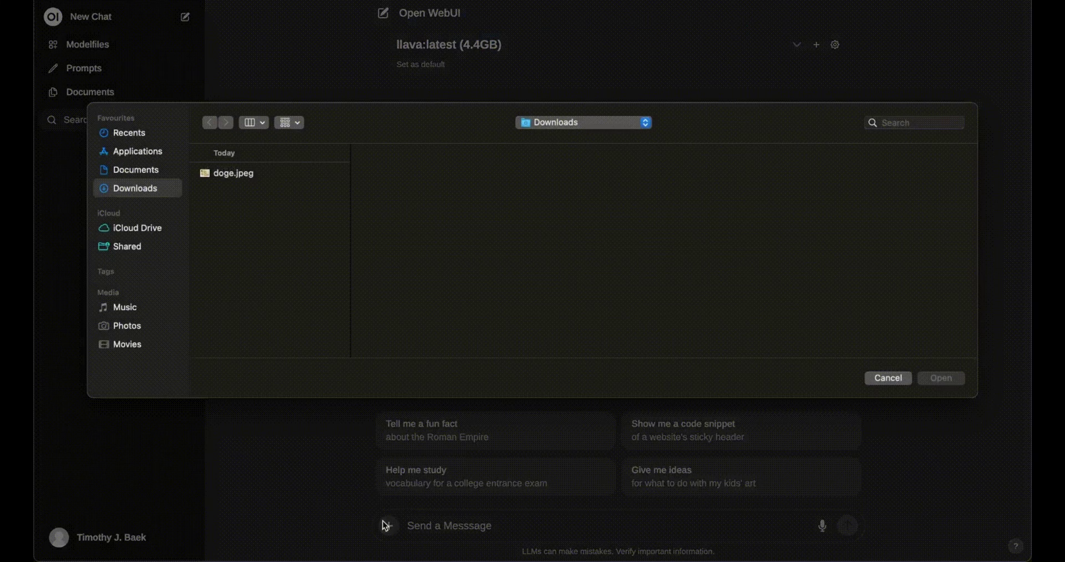
left_click(253, 175)
left_click(932, 382)
- Send the /describe prompt with 'image' to get a description of the photo
type("/")
key("Down")
key("Return")
type("image")
key("Return")
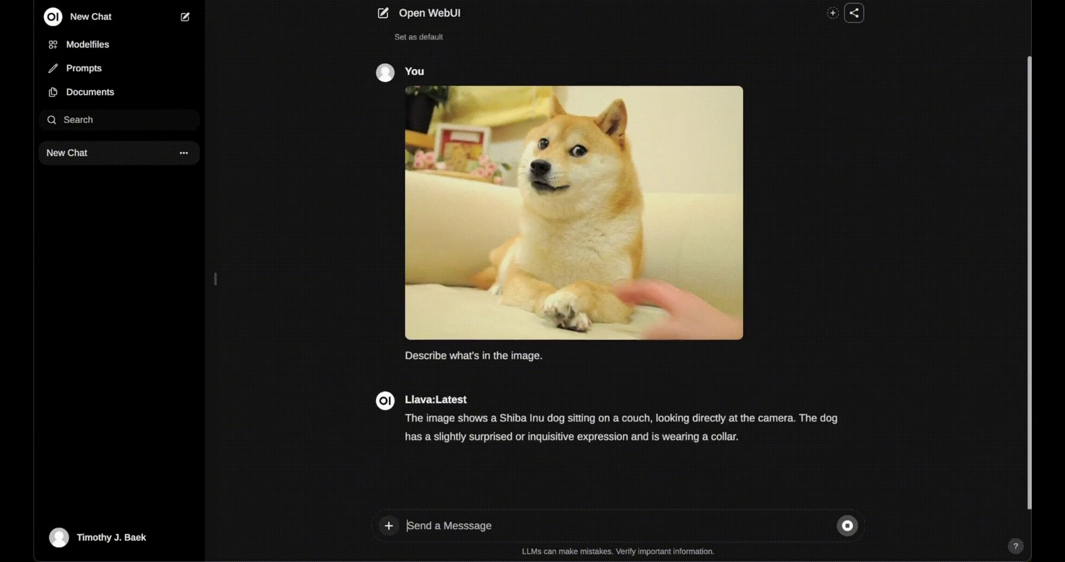
- Edit the prompt to add ', using bullet points.' and regenerate the reply
key("Up")
type(", using bullet point")
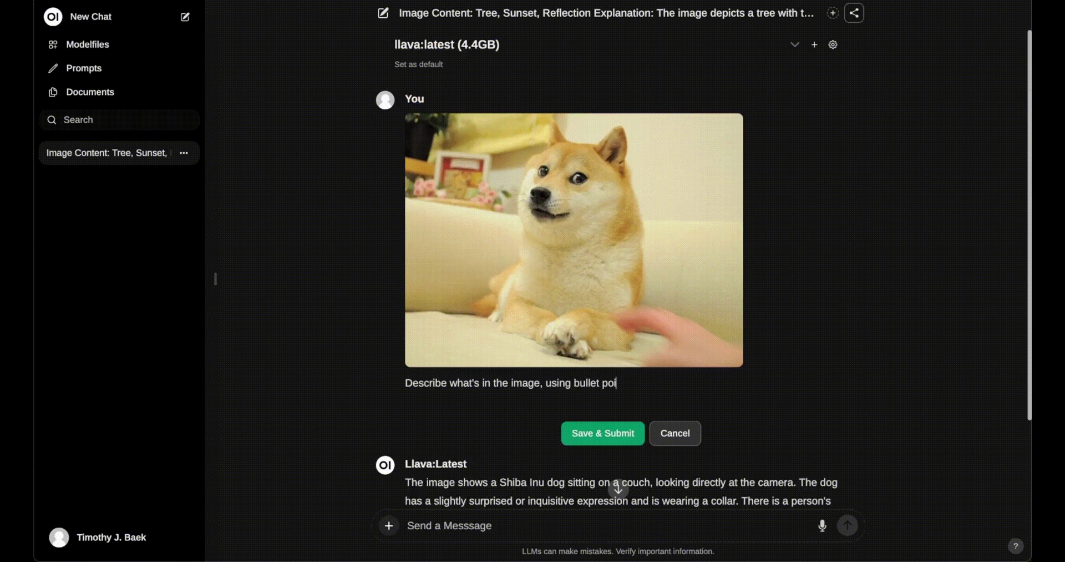
type("s.")
left_click(626, 432)
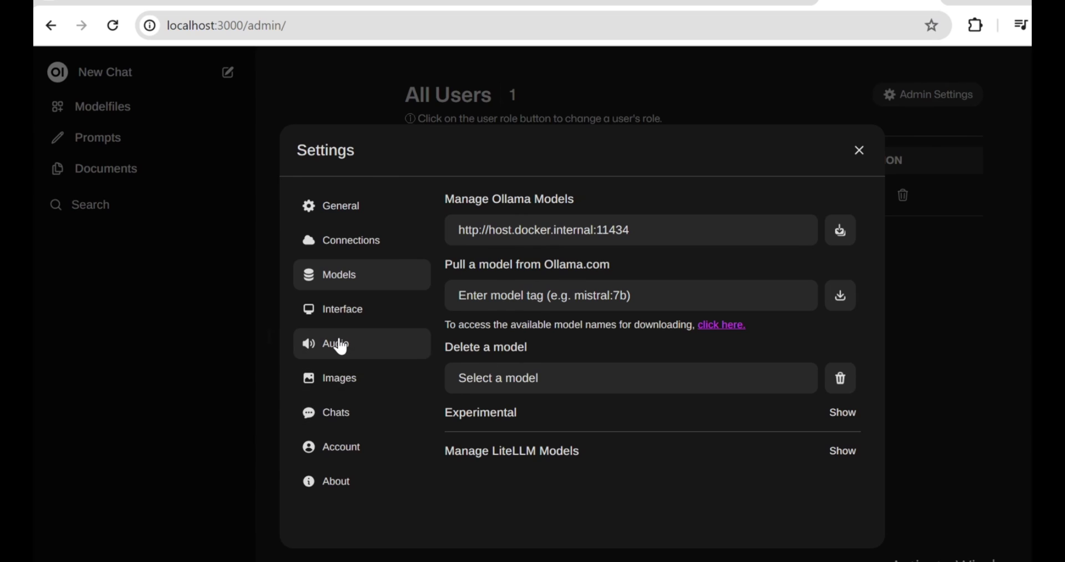
- In Audio settings, choose Microsoft David - English (United States) as the text-to-speech voice
left_click(341, 347)
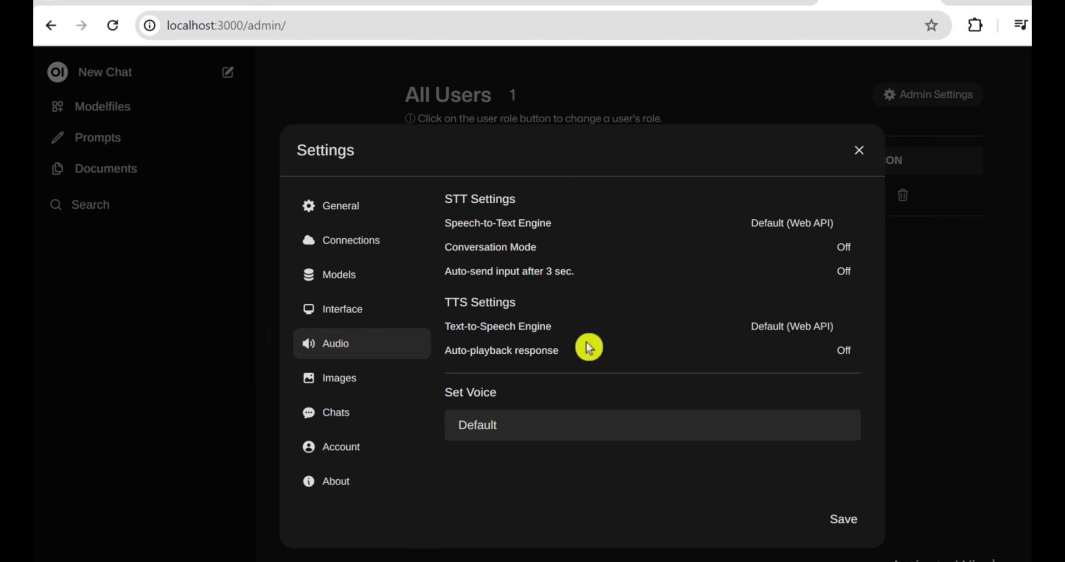
left_click_drag(445, 328, 634, 333)
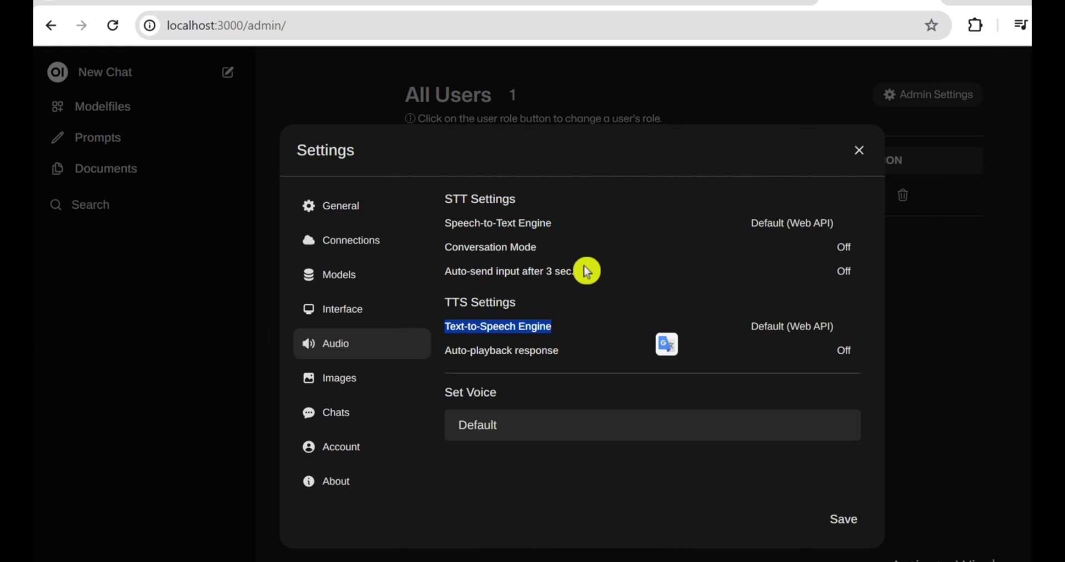
left_click(562, 224)
left_click_drag(437, 227, 572, 226)
left_click(571, 226)
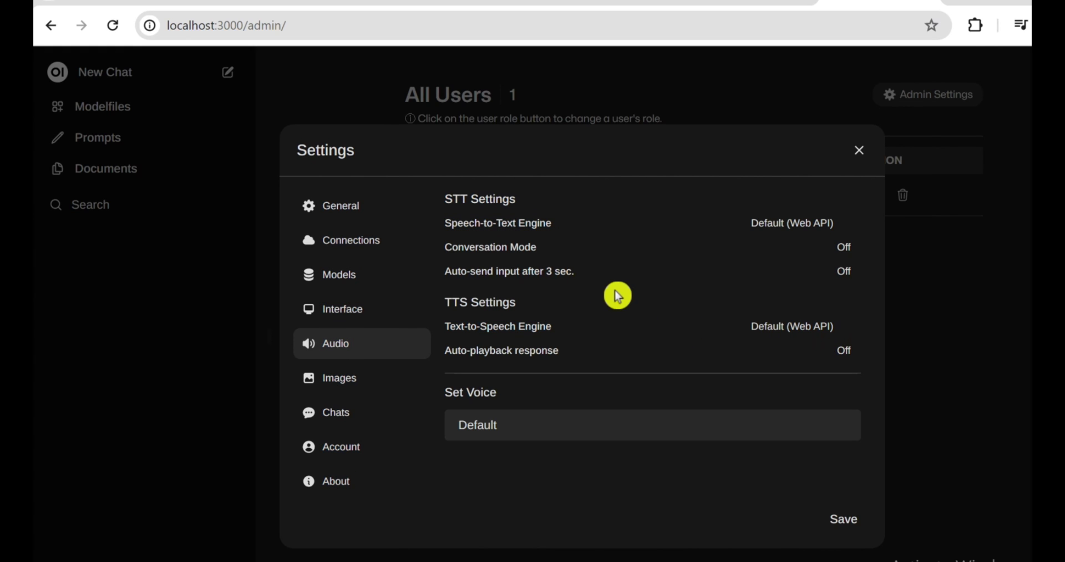
left_click(582, 417)
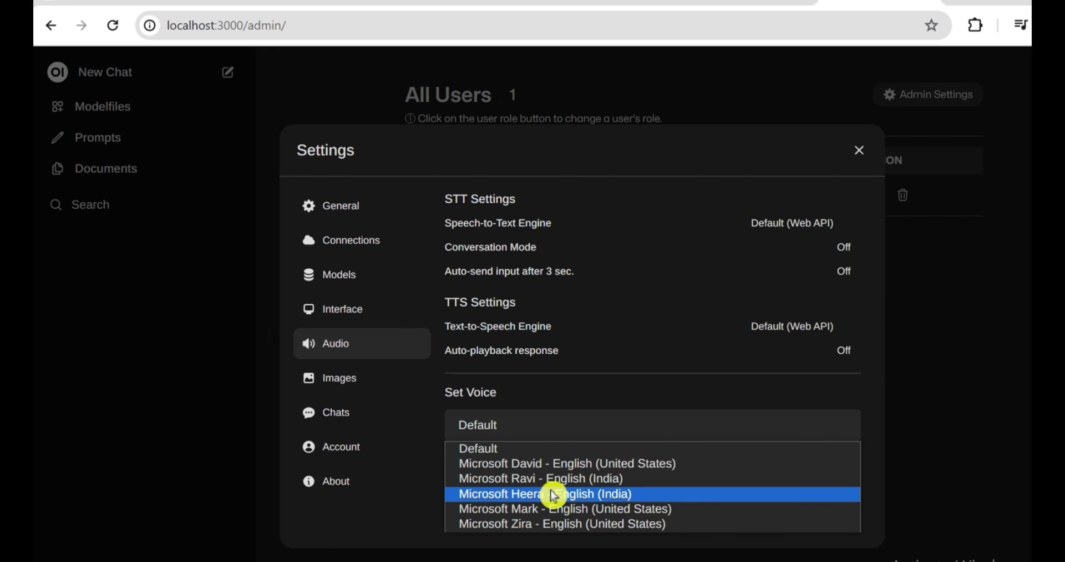
left_click(575, 465)
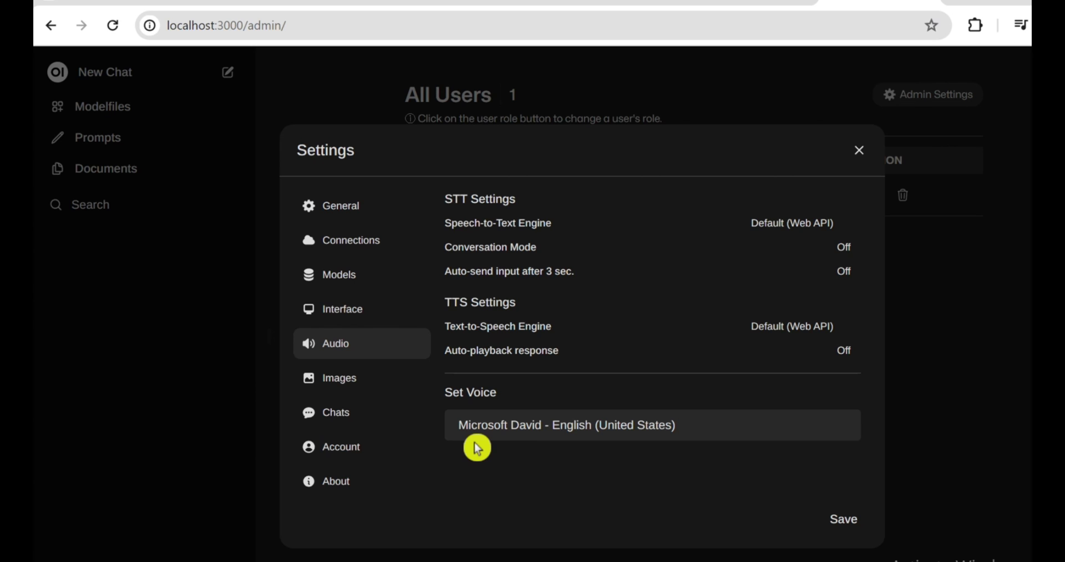
left_click(335, 379)
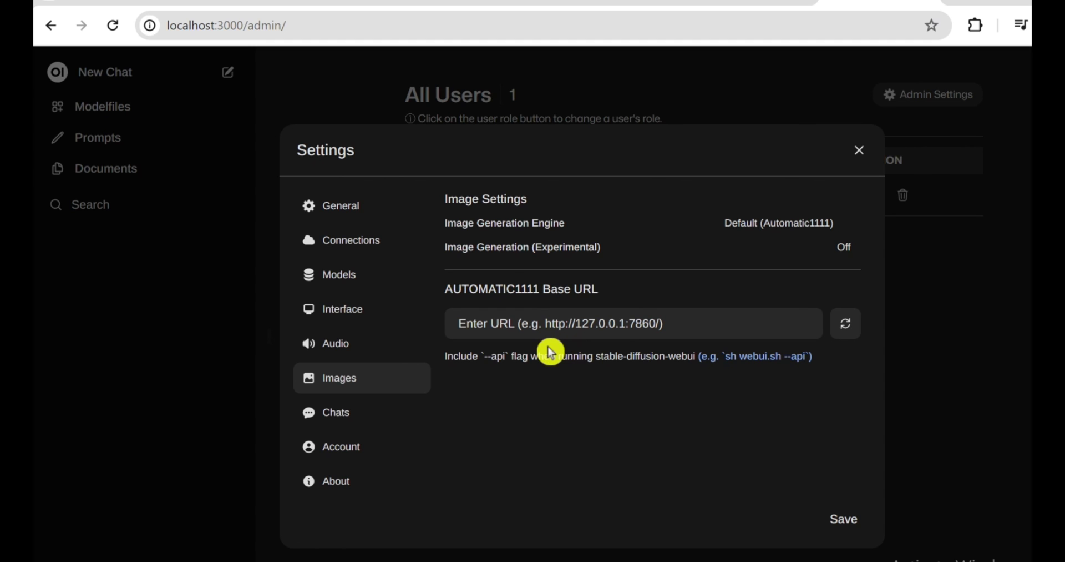
left_click(332, 425)
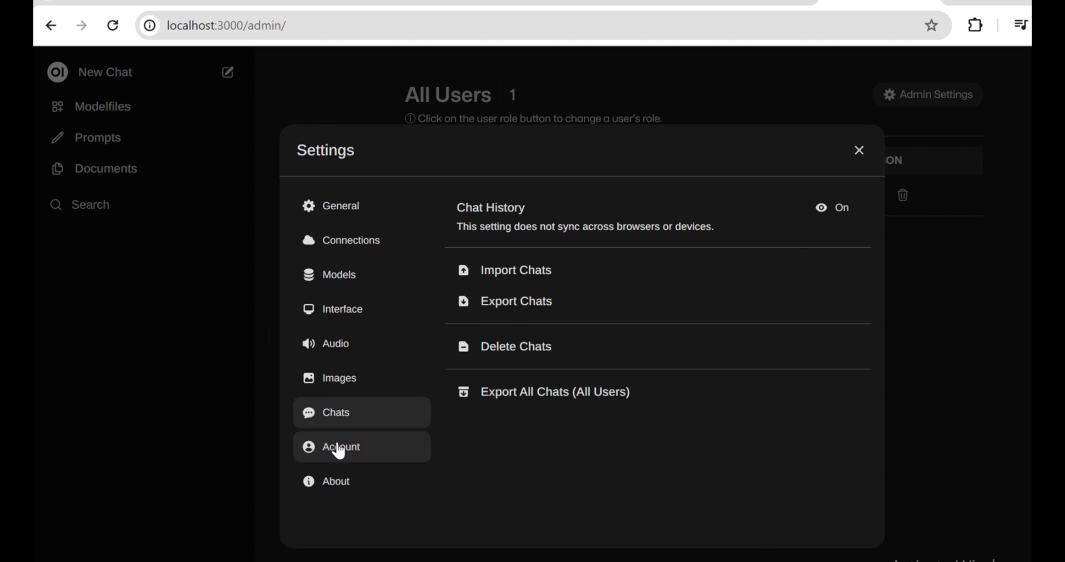
left_click(341, 454)
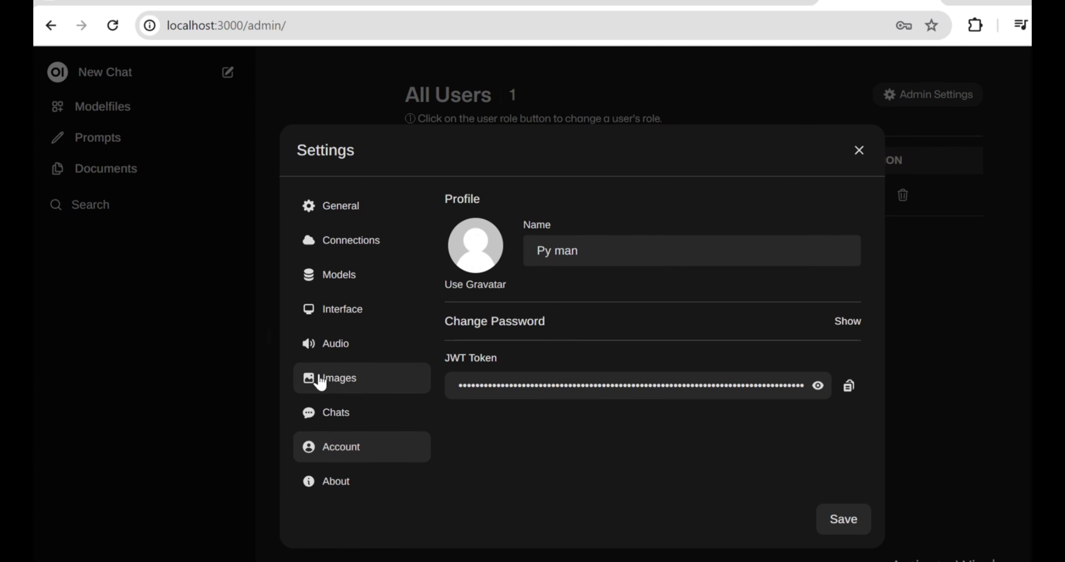
left_click(344, 351)
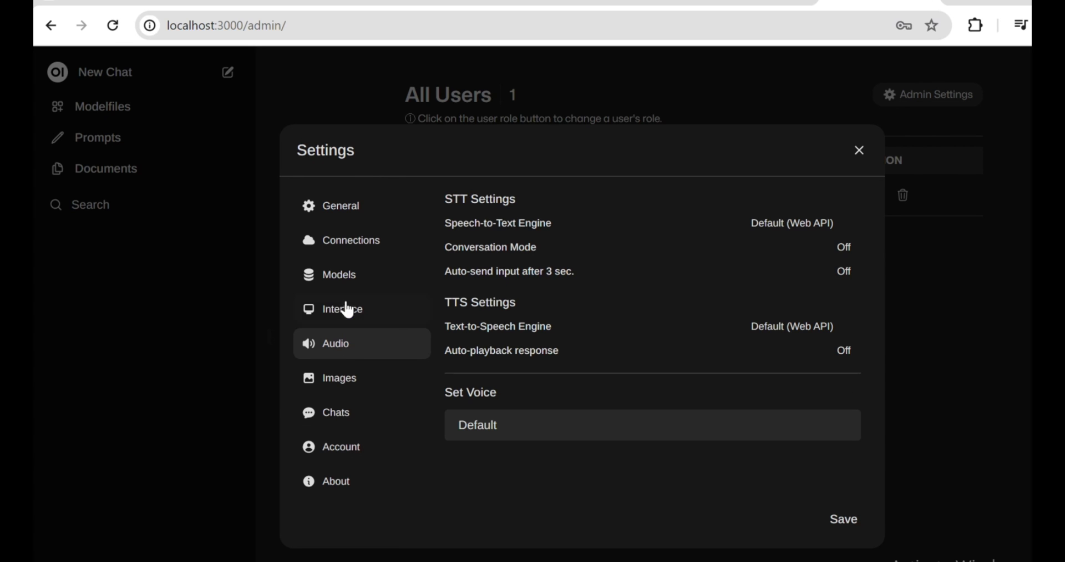
left_click(340, 281)
left_click(356, 248)
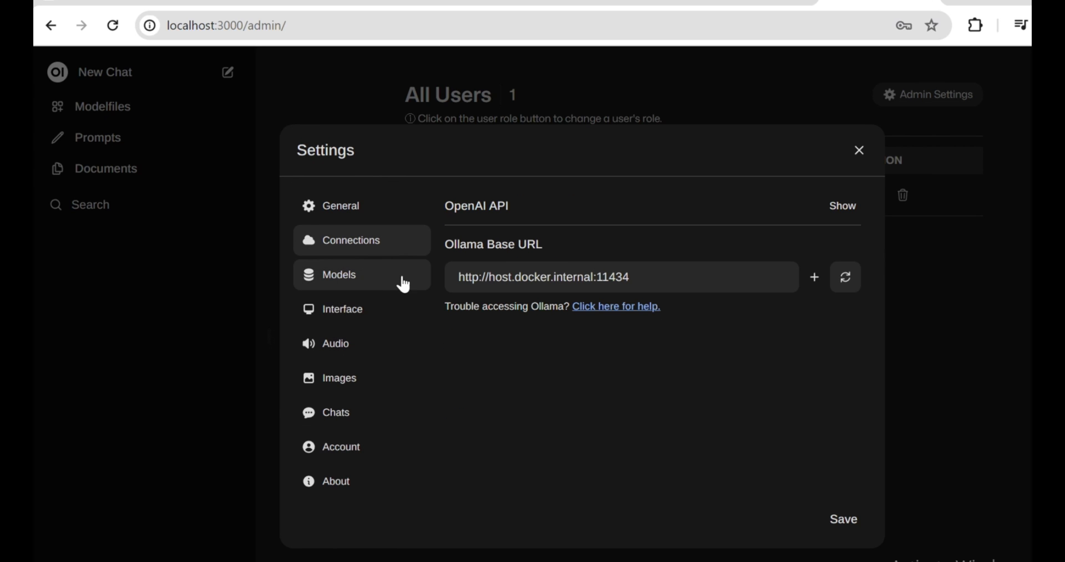